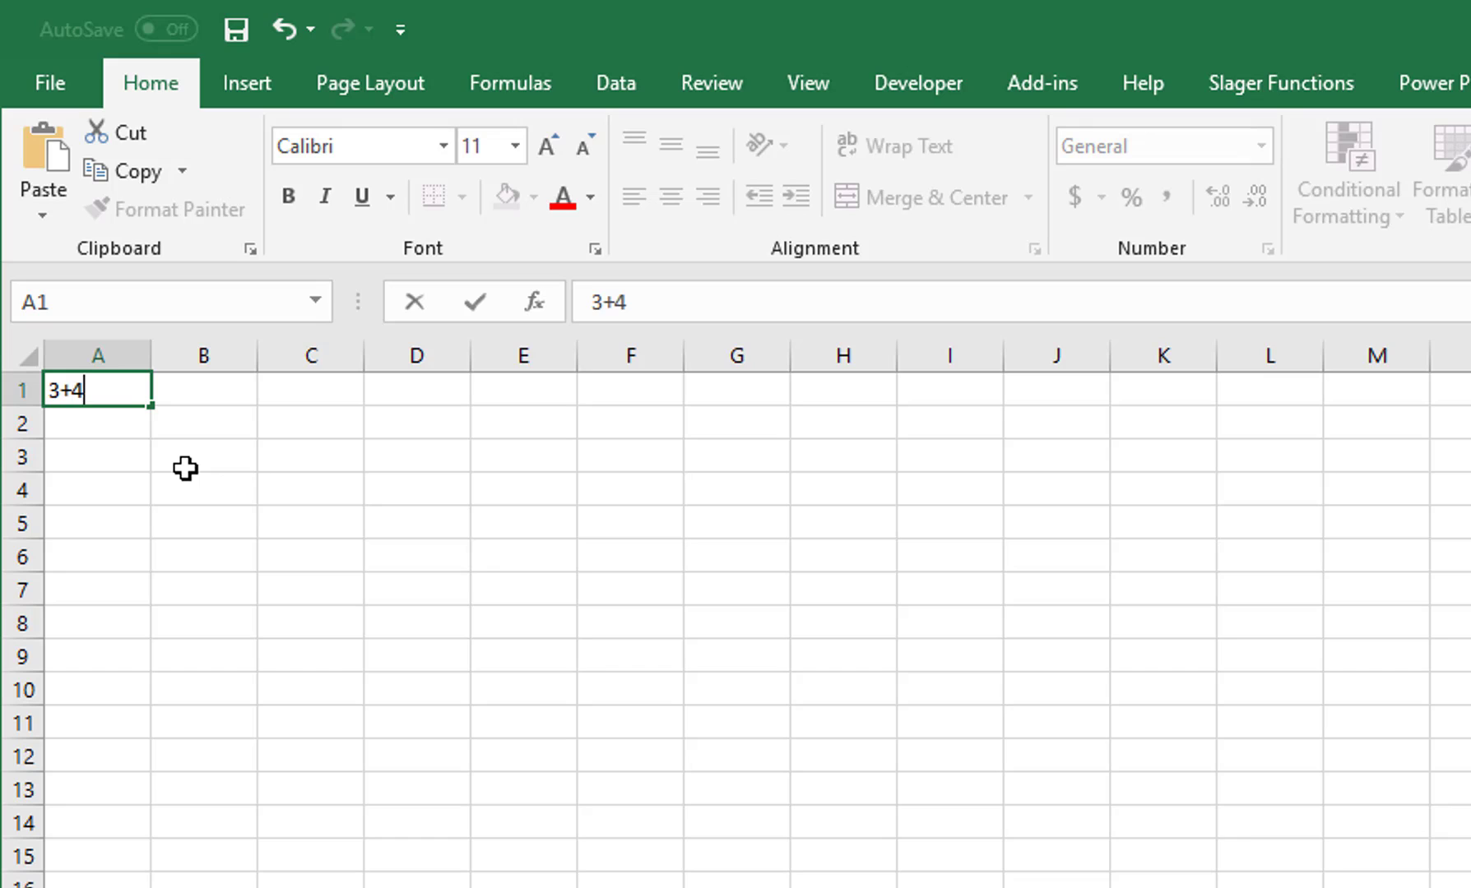
Step: Enter 3+4 in A1 as plain text, with no leading equals sign
key("Return")
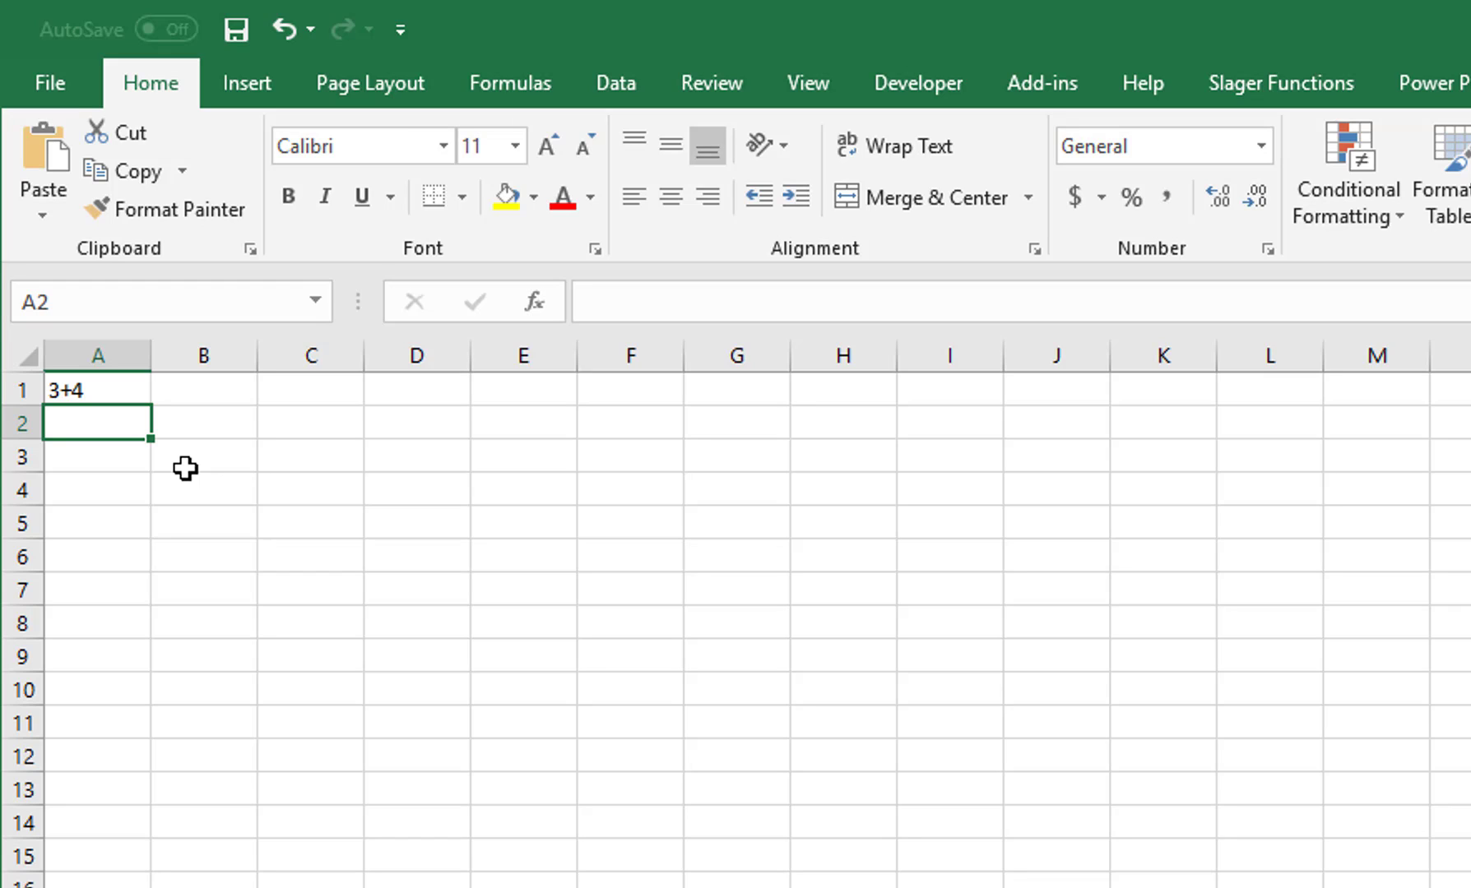
Step: Enter the formula =3+4 in A2 so it shows 7, check it, then begin typing 6 in A3
type("=")
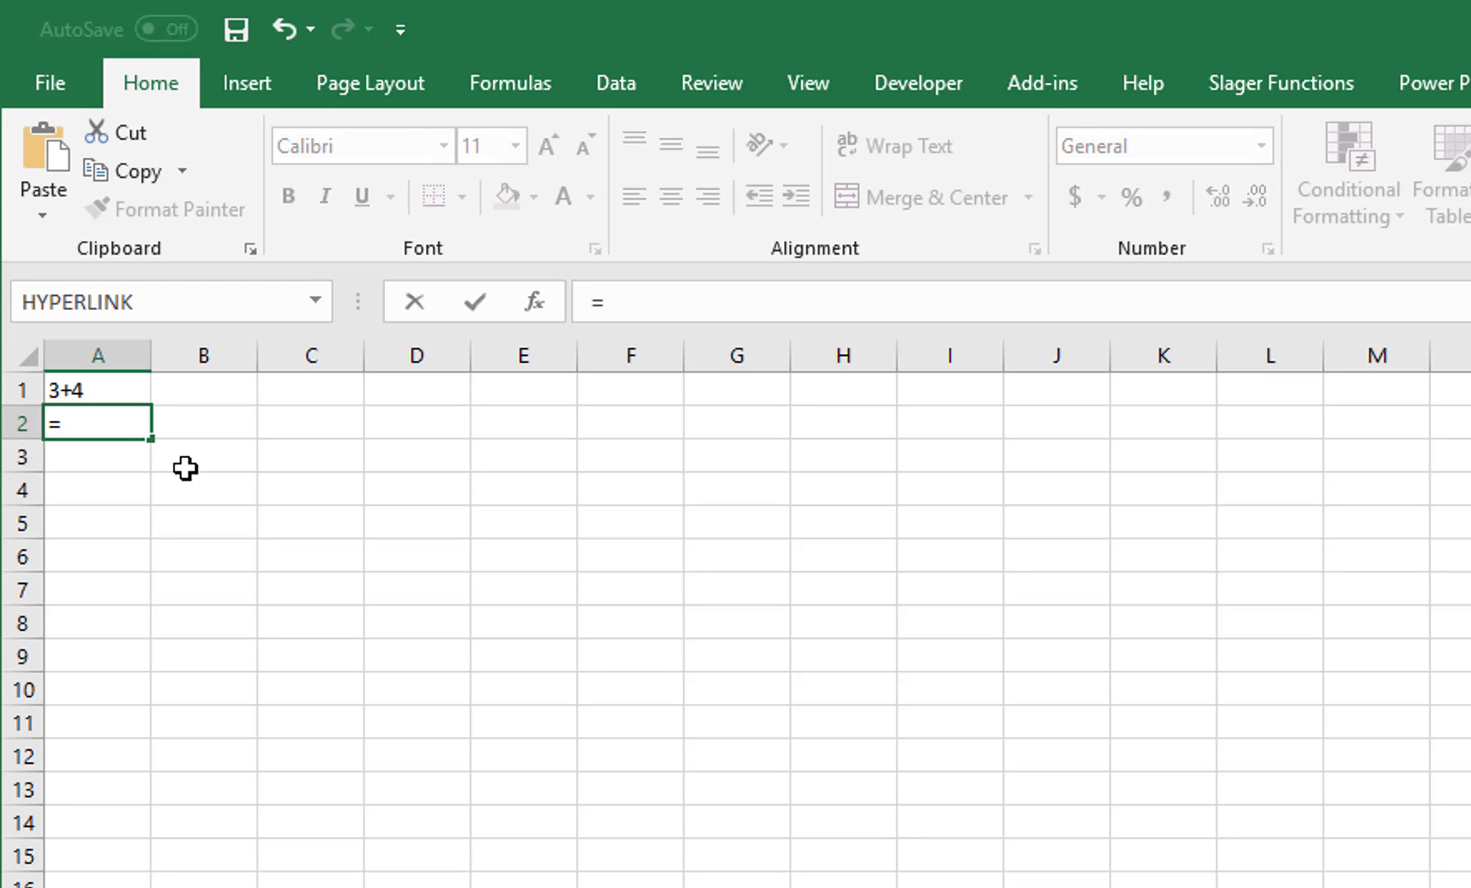
type("3+4")
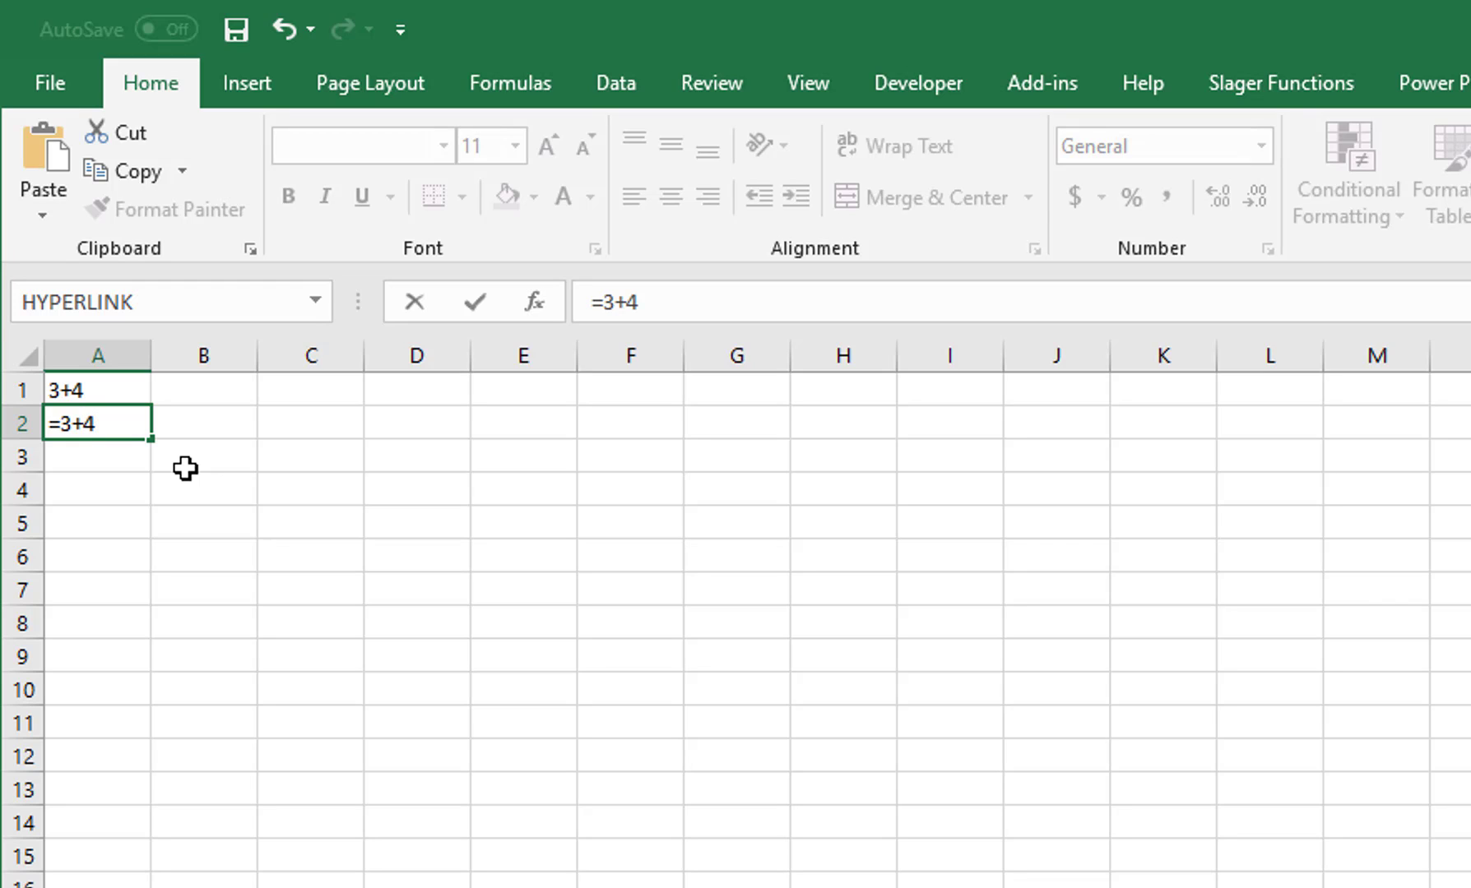
key("Return")
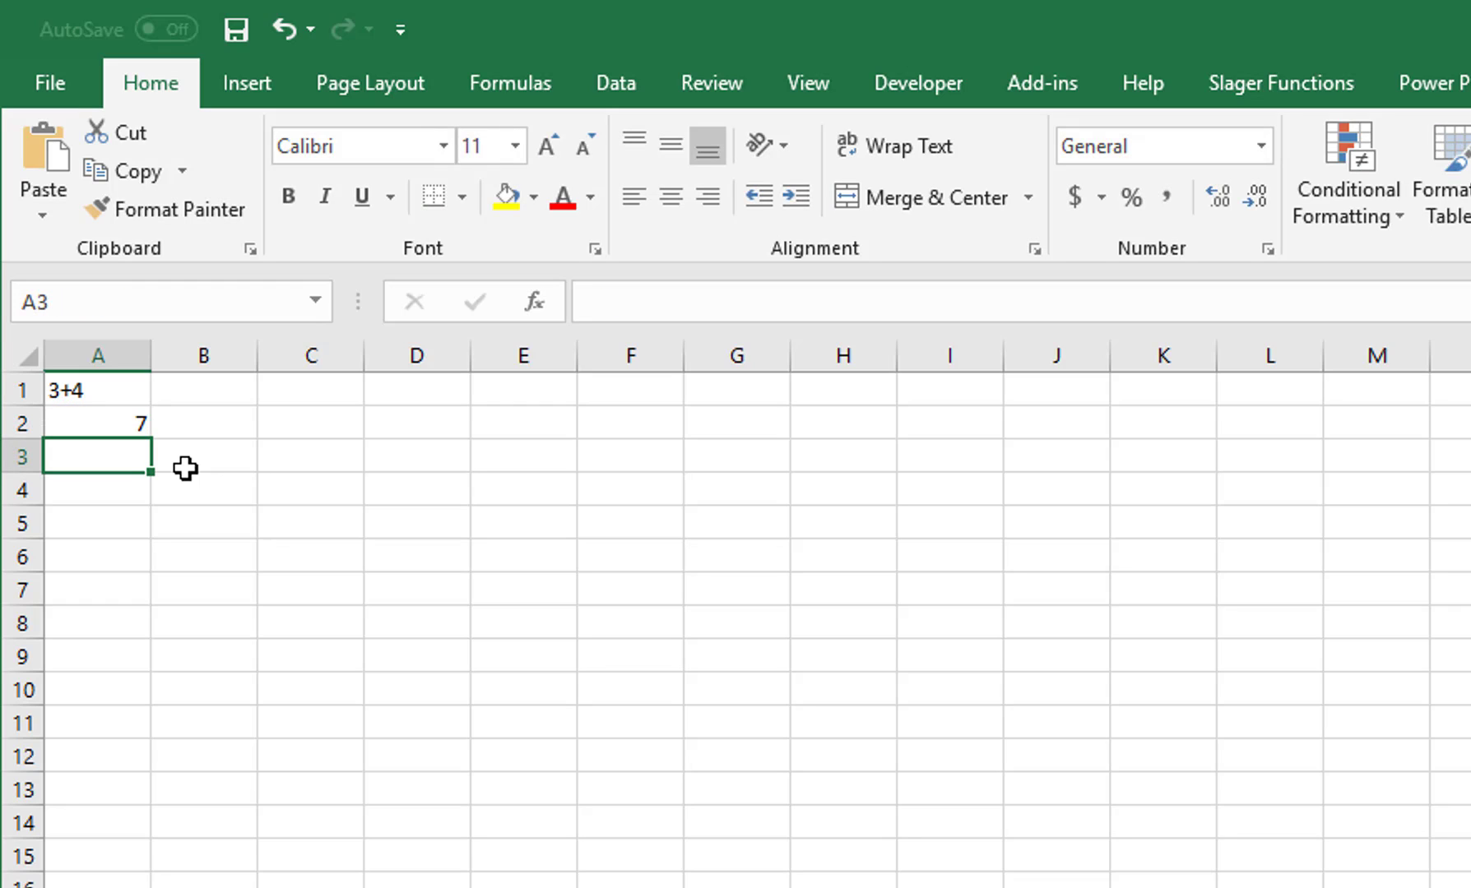
left_click(109, 423)
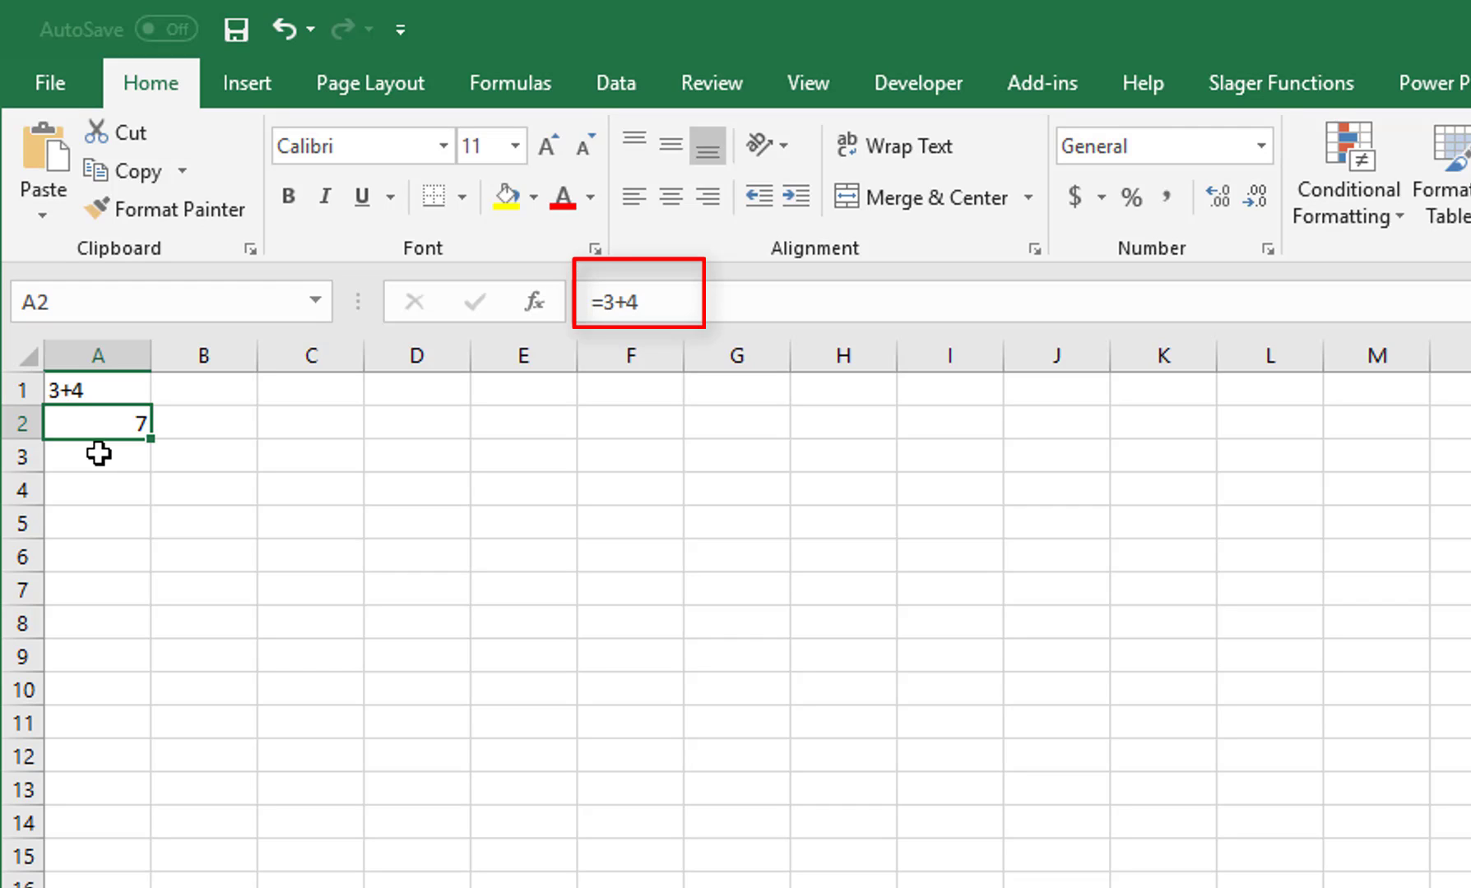
left_click(99, 453)
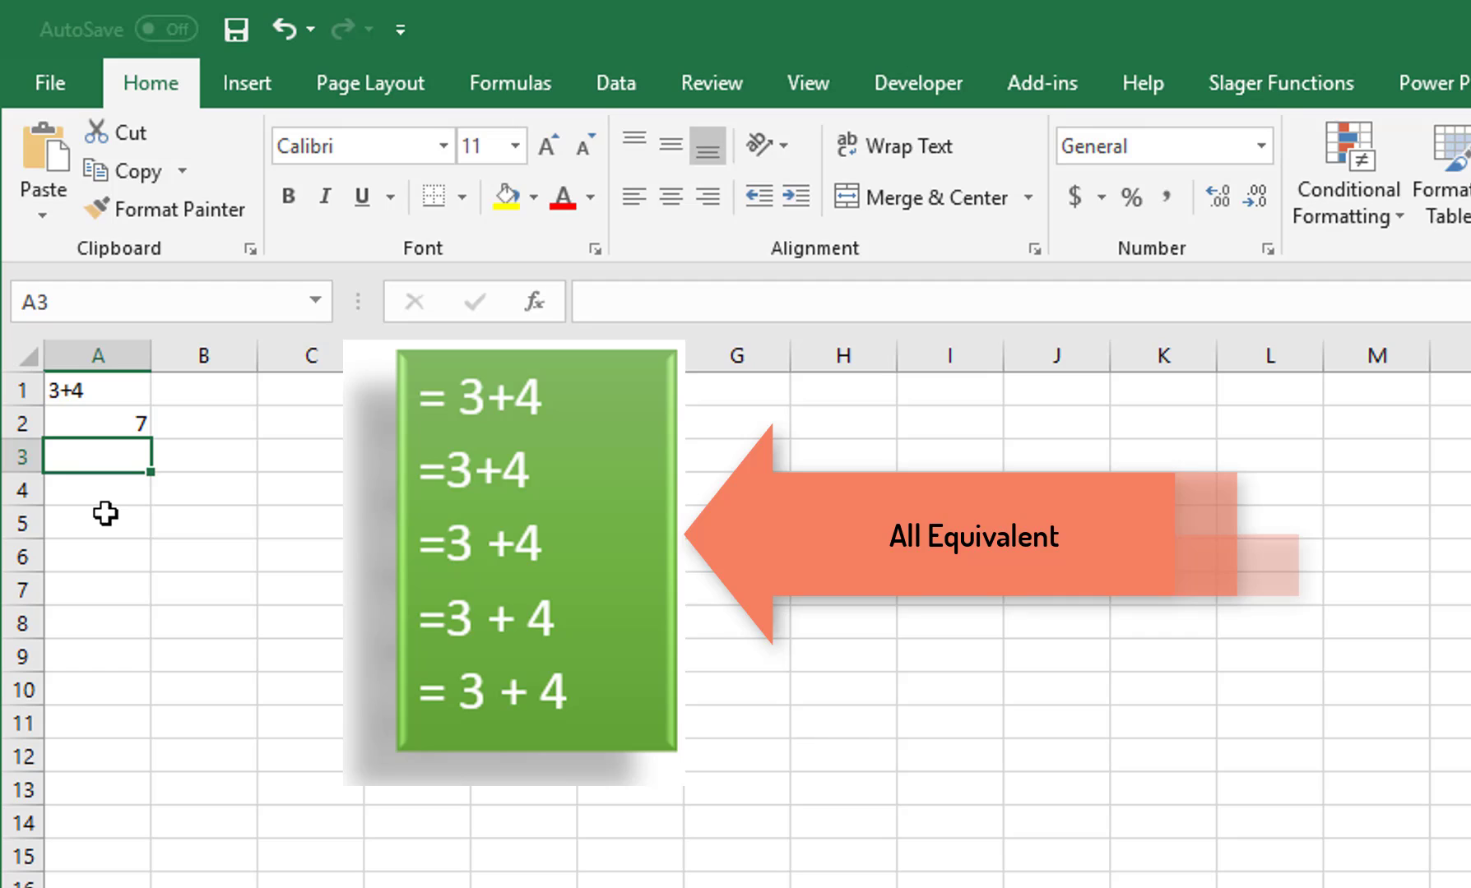
type("6")
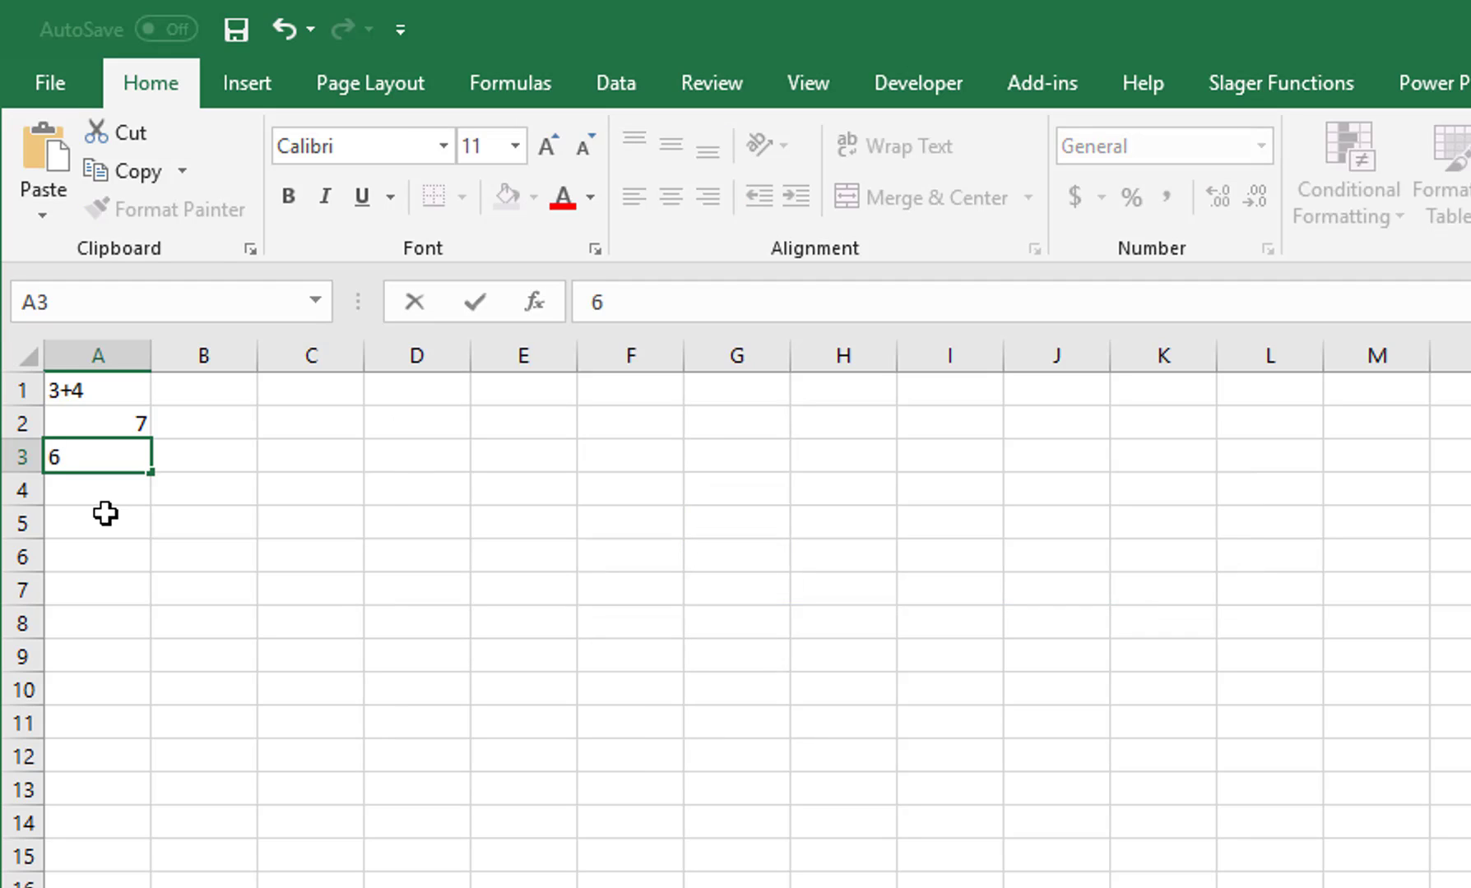
Step: Keep 6 in A3, enter 4 in B3, and put =A3-B3 in C3, returning 2
key("Tab")
type("4")
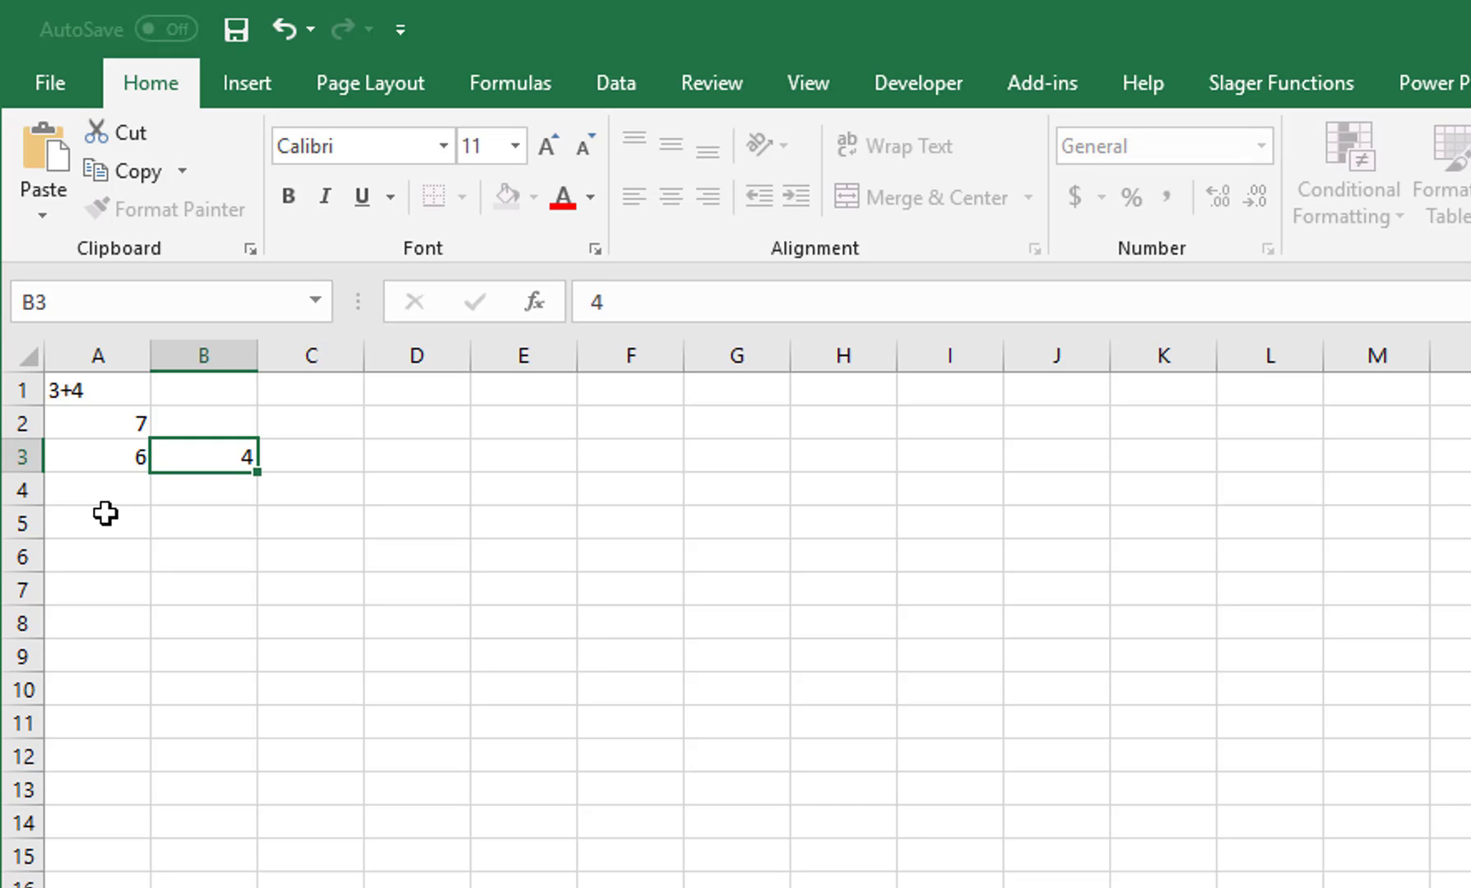
key("Tab")
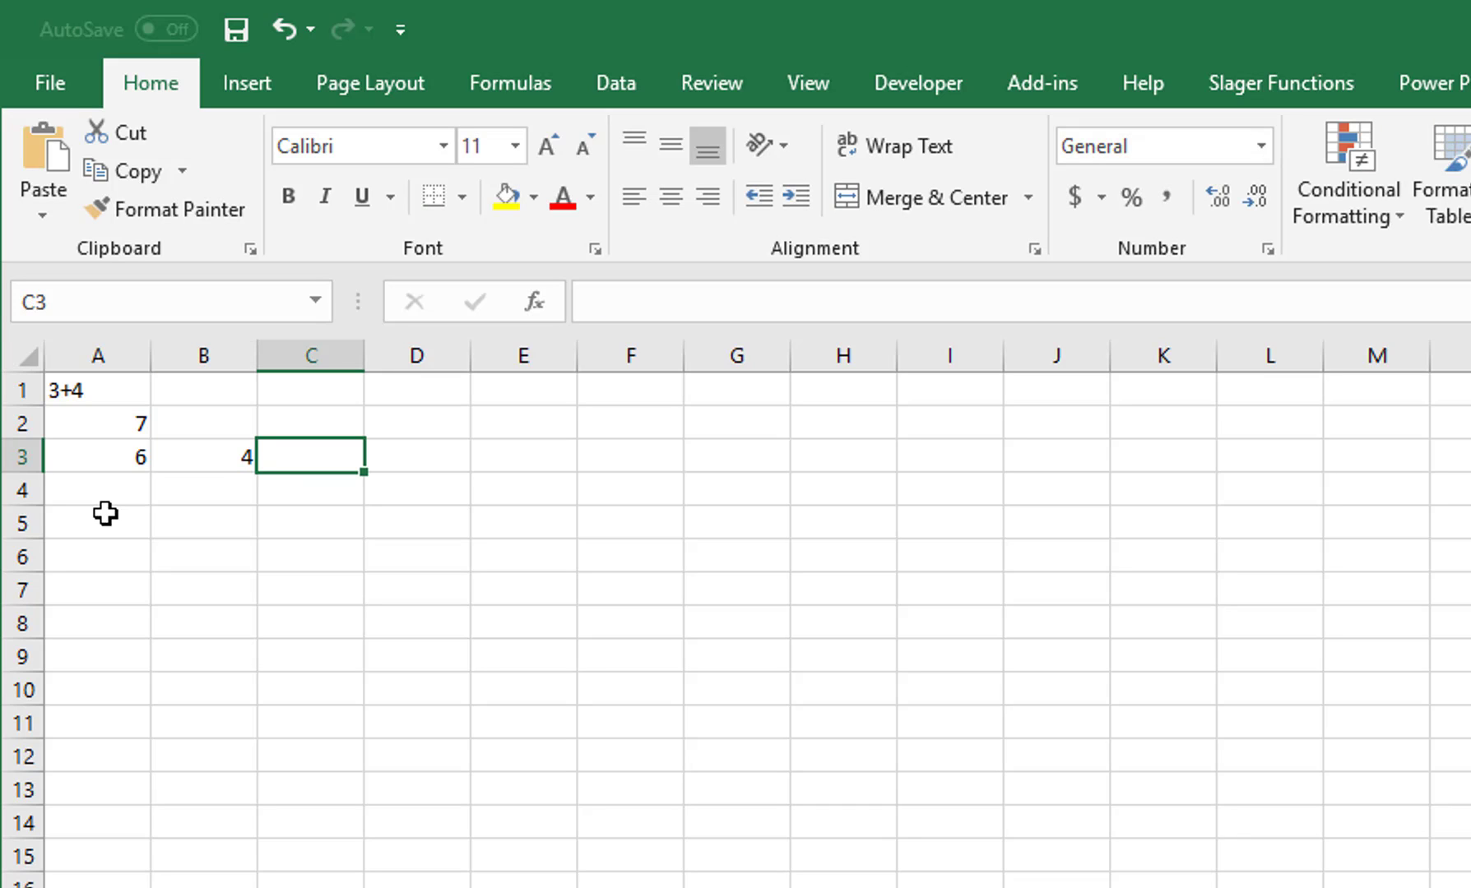
type("=")
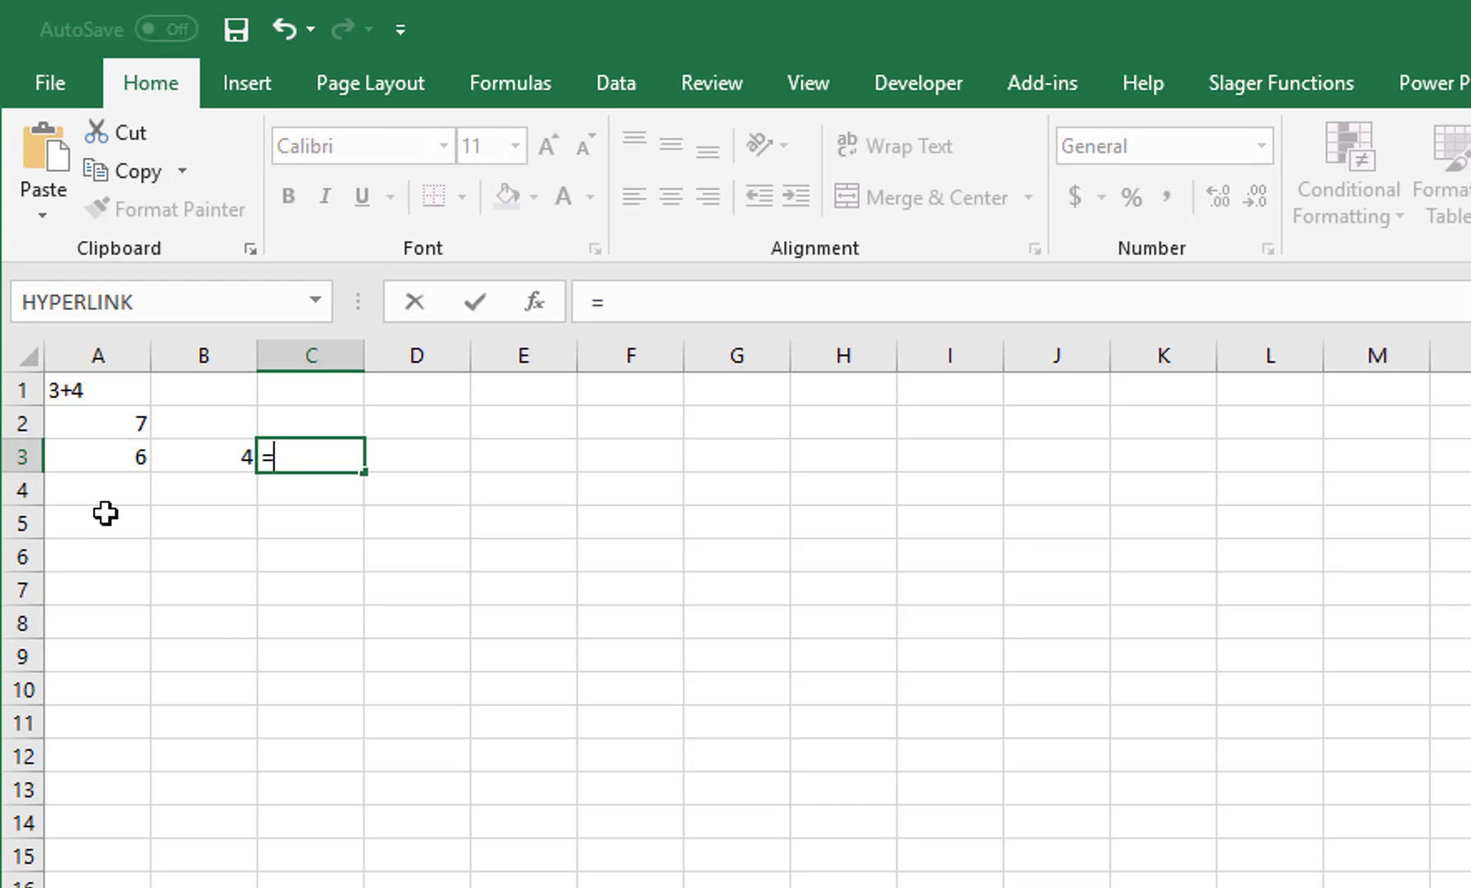
type("A3")
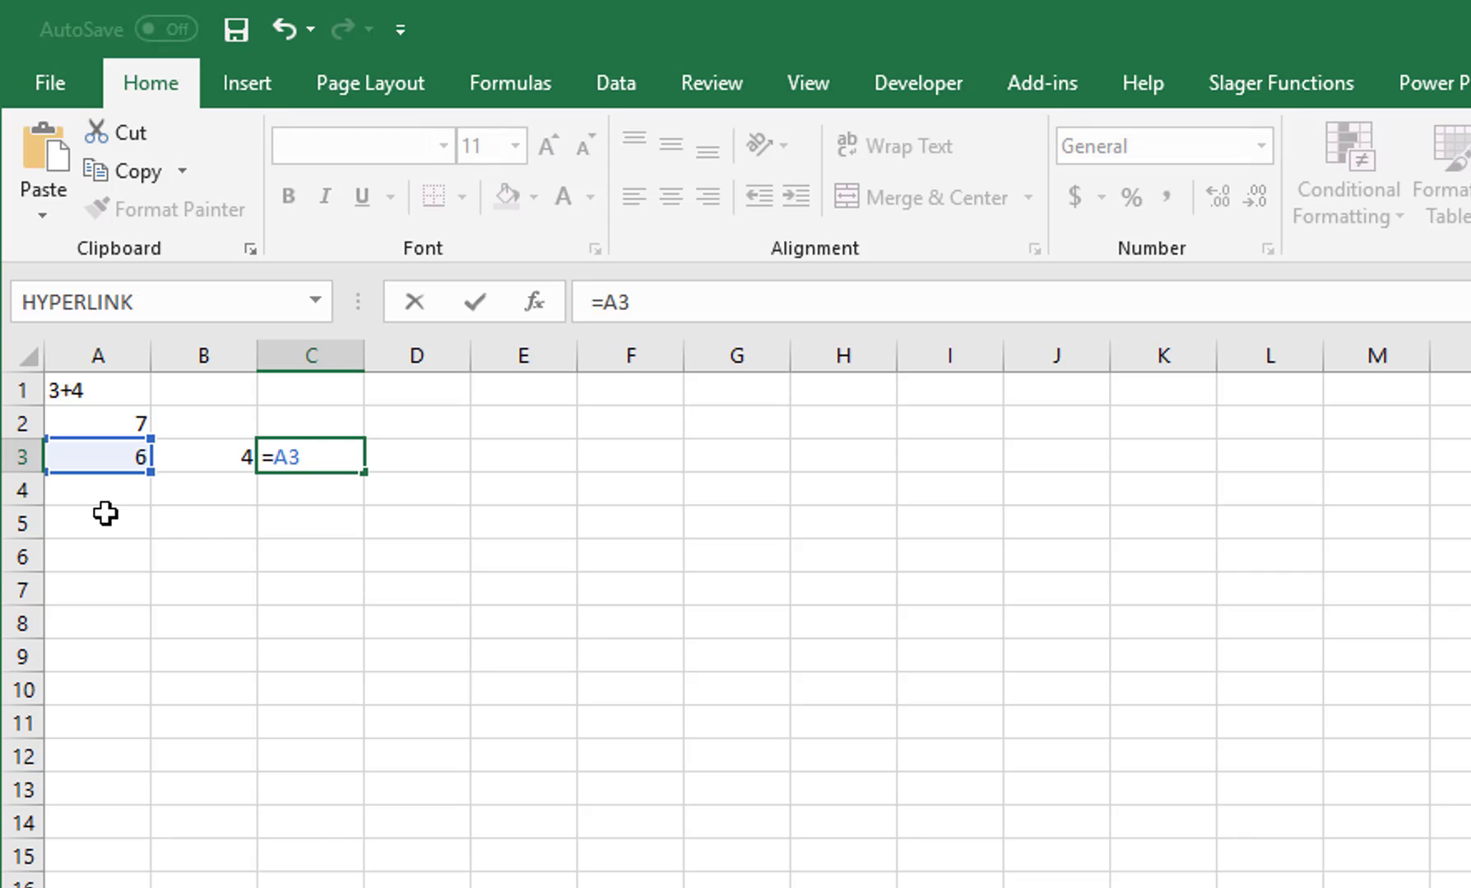
type("-B3")
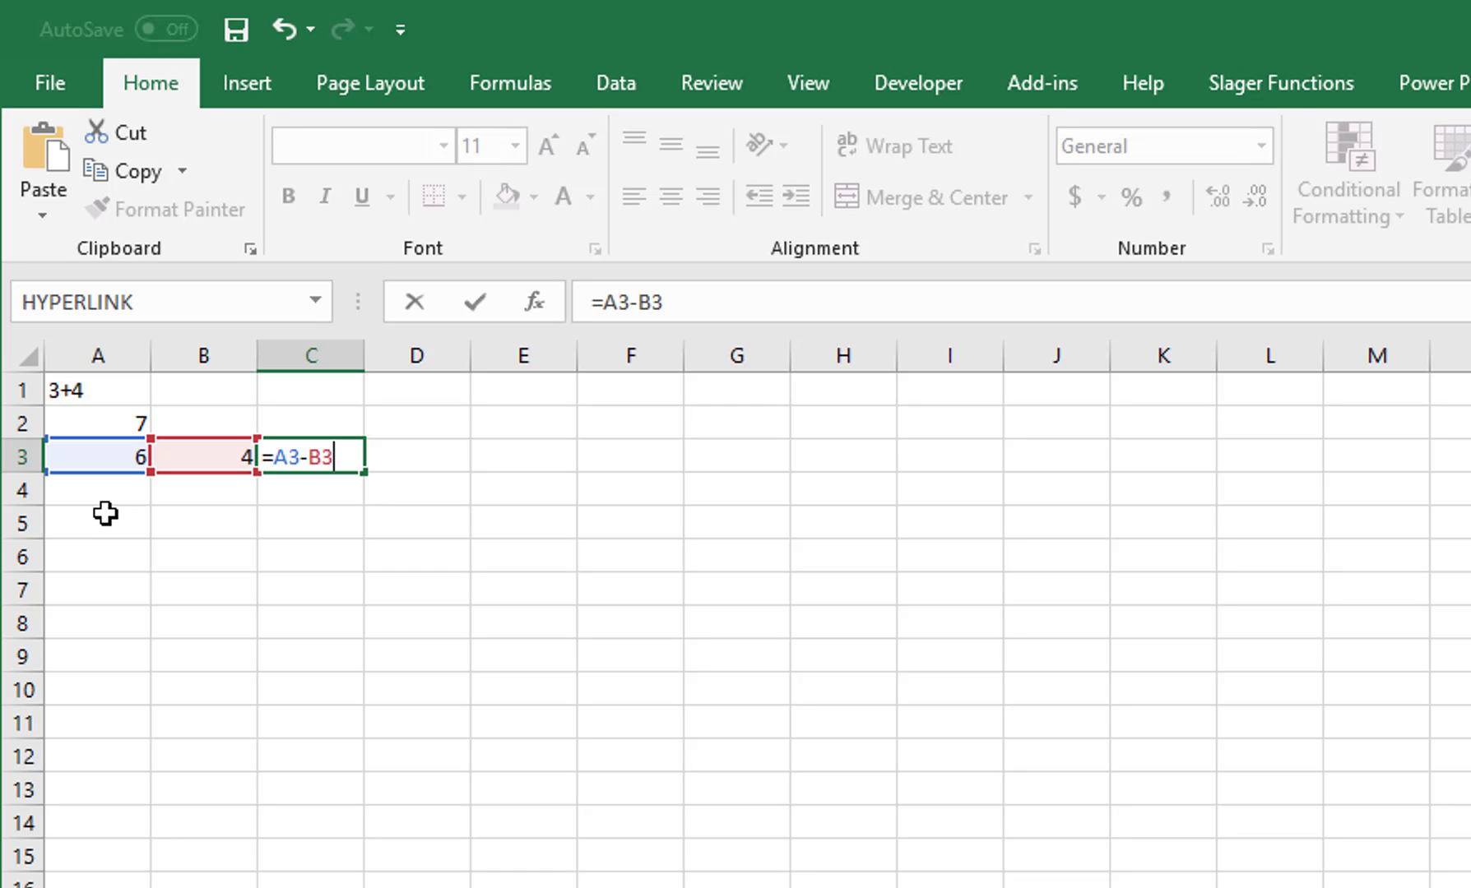
key("ctrl+Return")
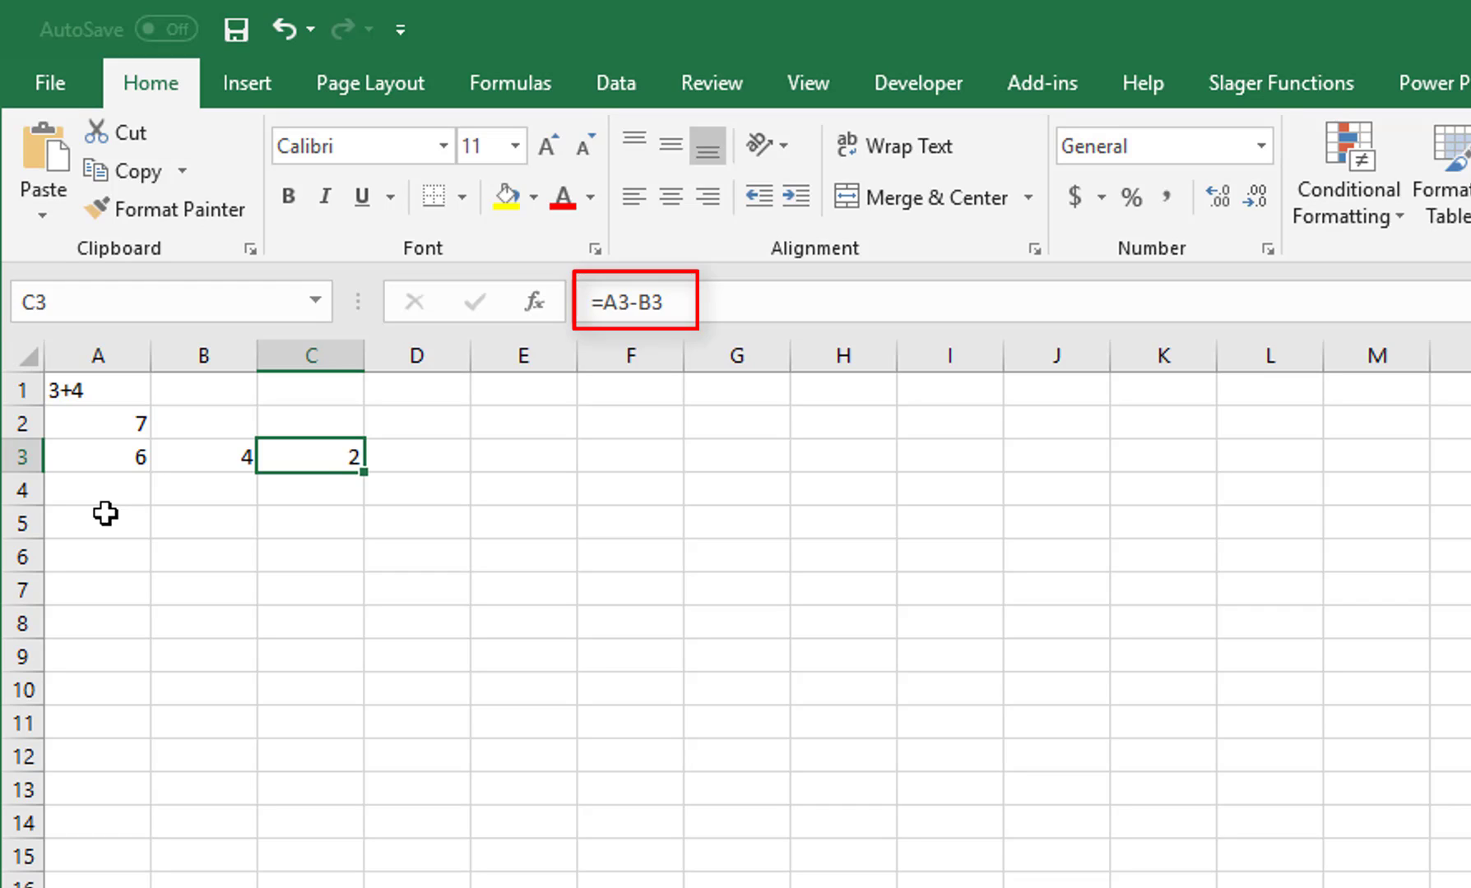
Step: Replace A3's 6 with 12 so C3 recalculates to 8
left_click(124, 457)
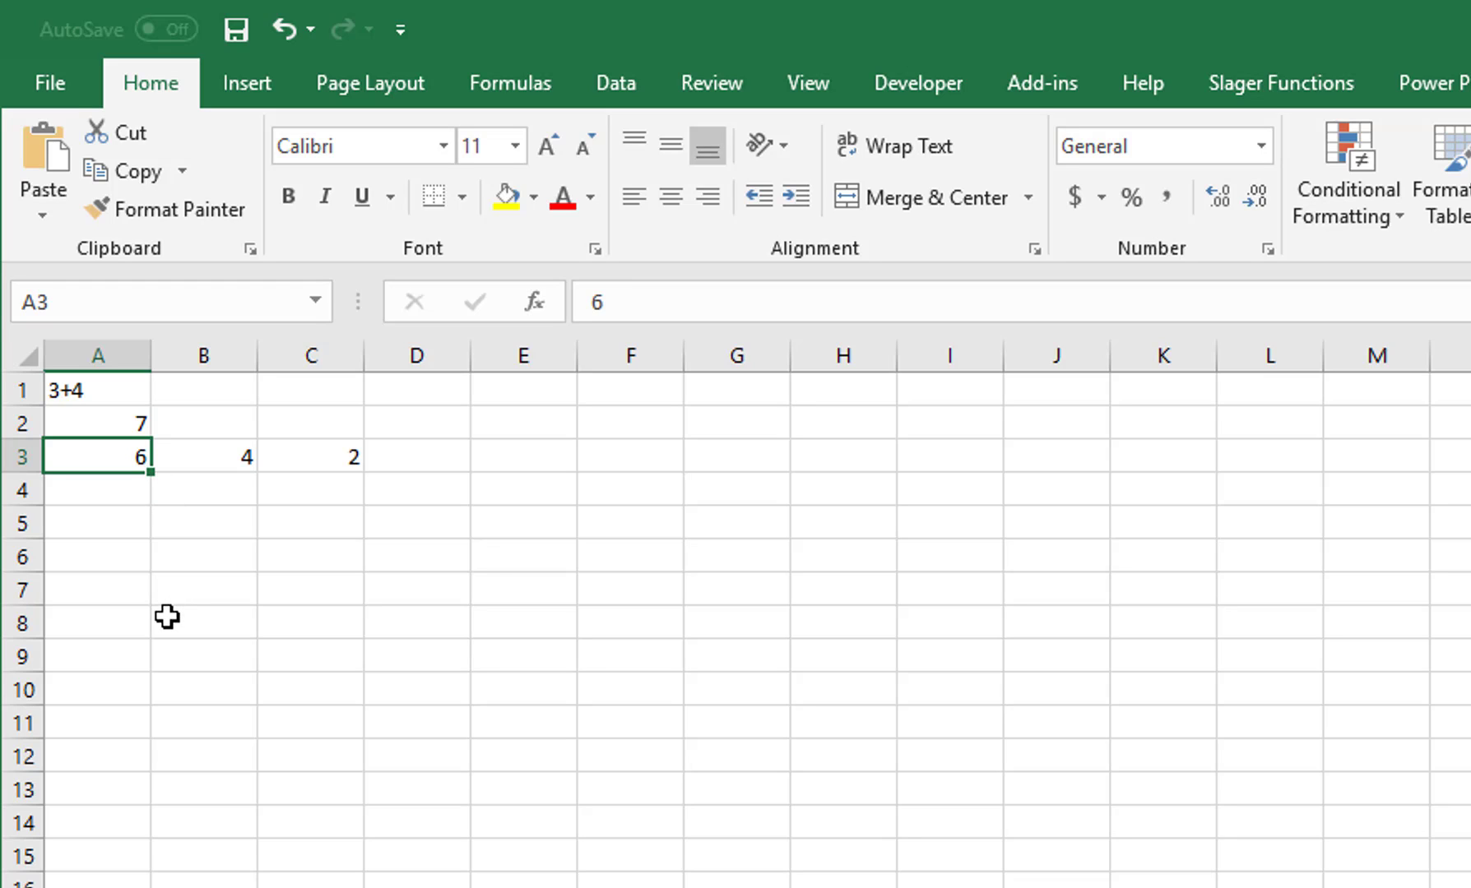
type("12")
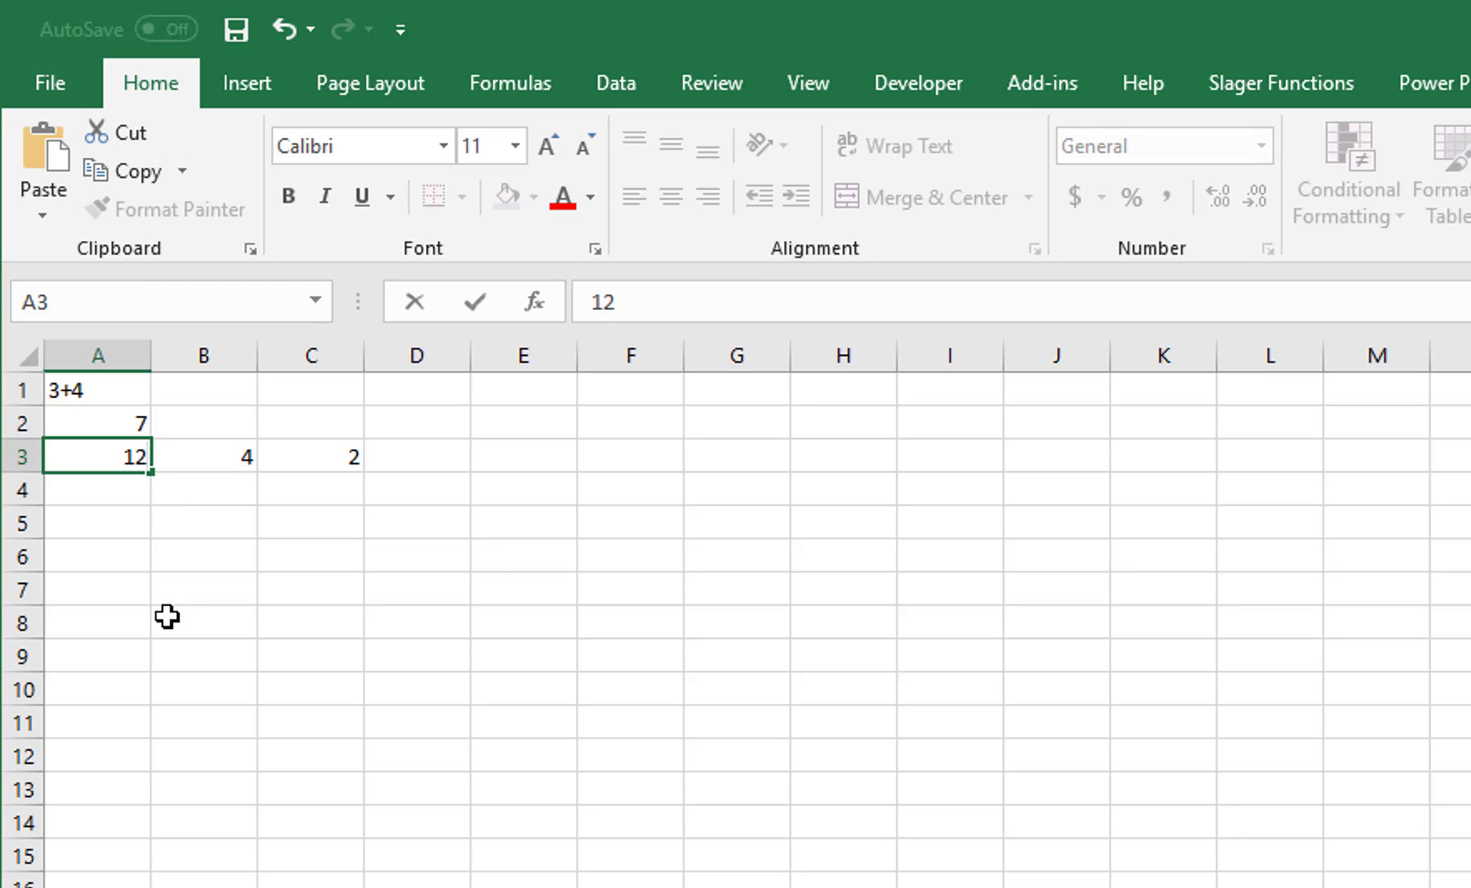
key("Tab")
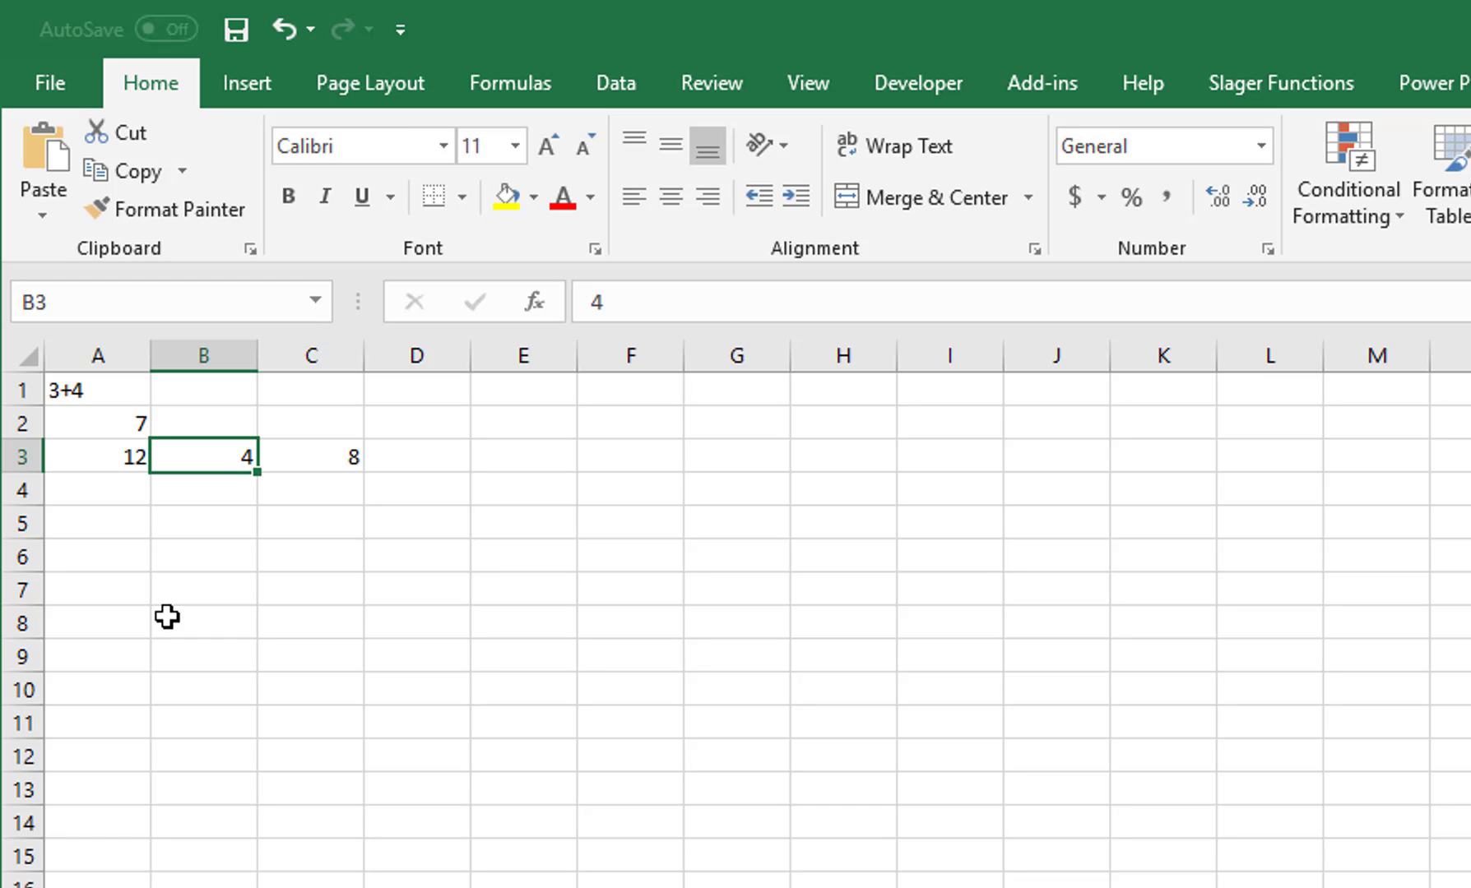
Step: Enter 9 in A4, 3 in B4, and the formula =A4/B4 in C4, returning 3
left_click(110, 491)
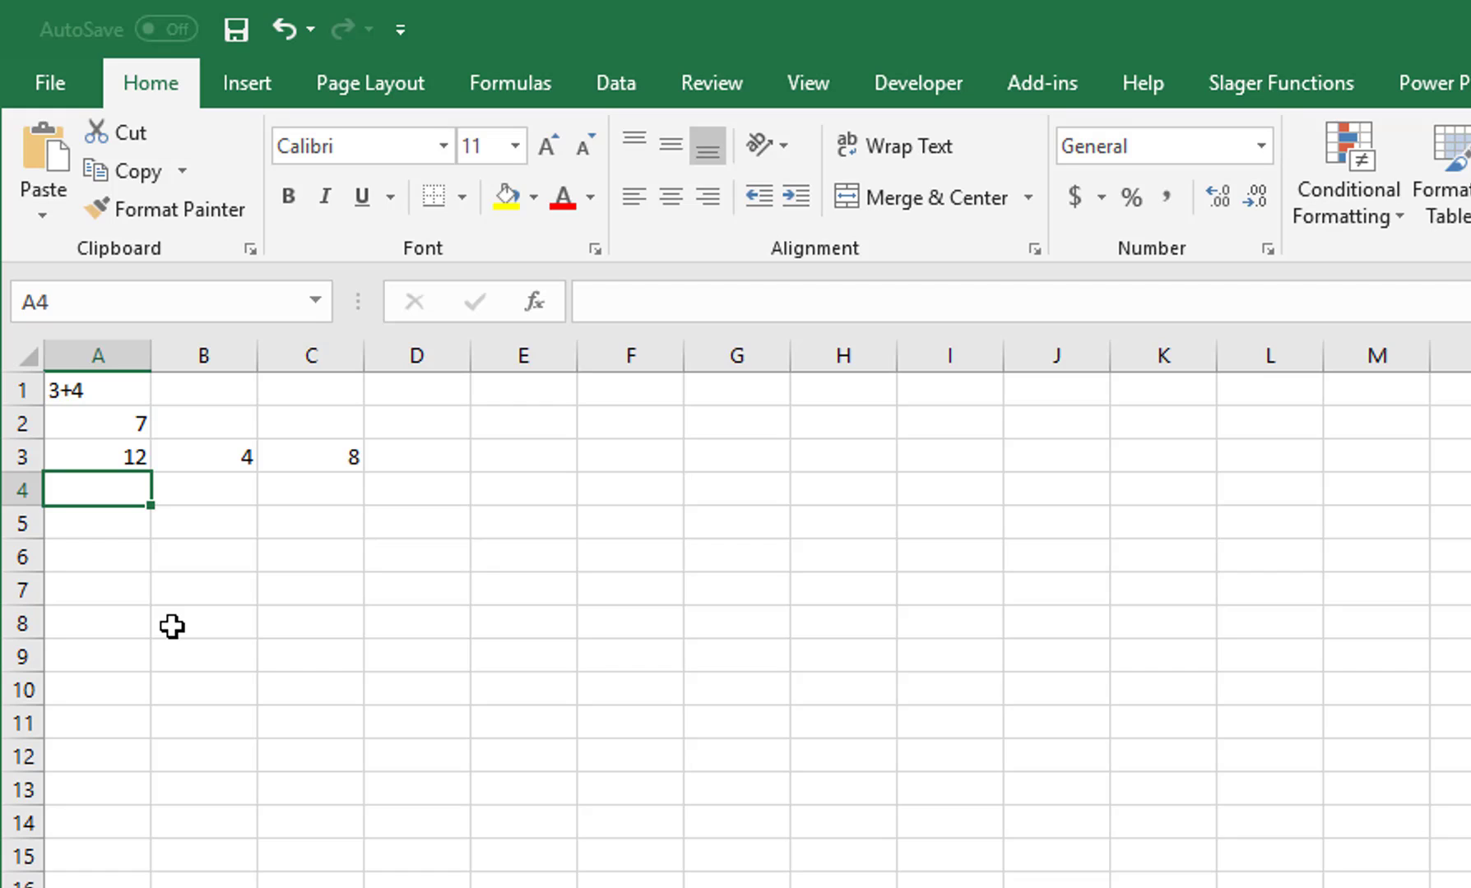
type("9")
key("Tab")
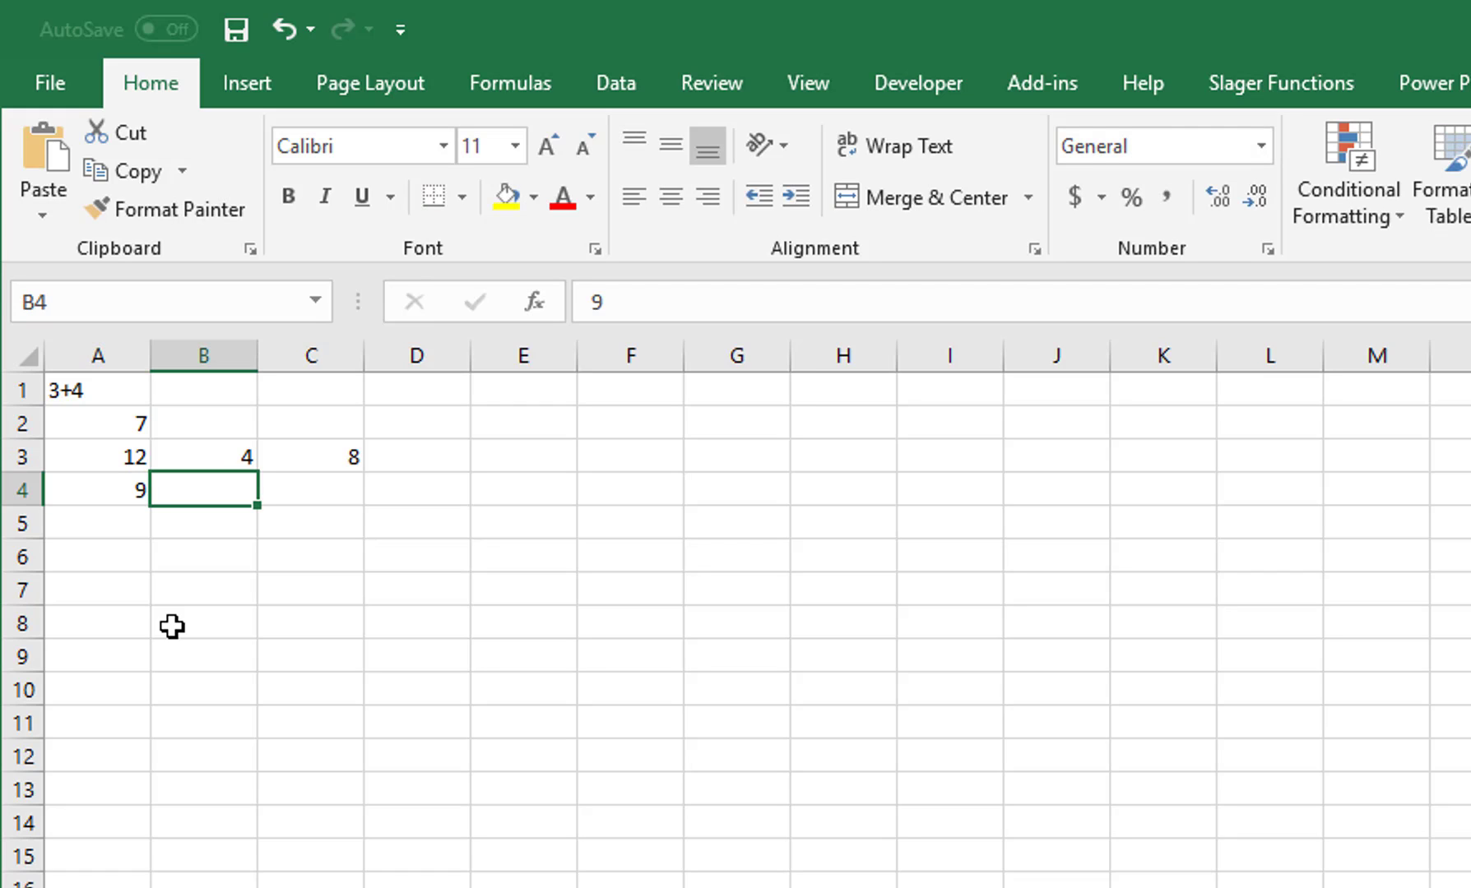
type("3")
key("Tab")
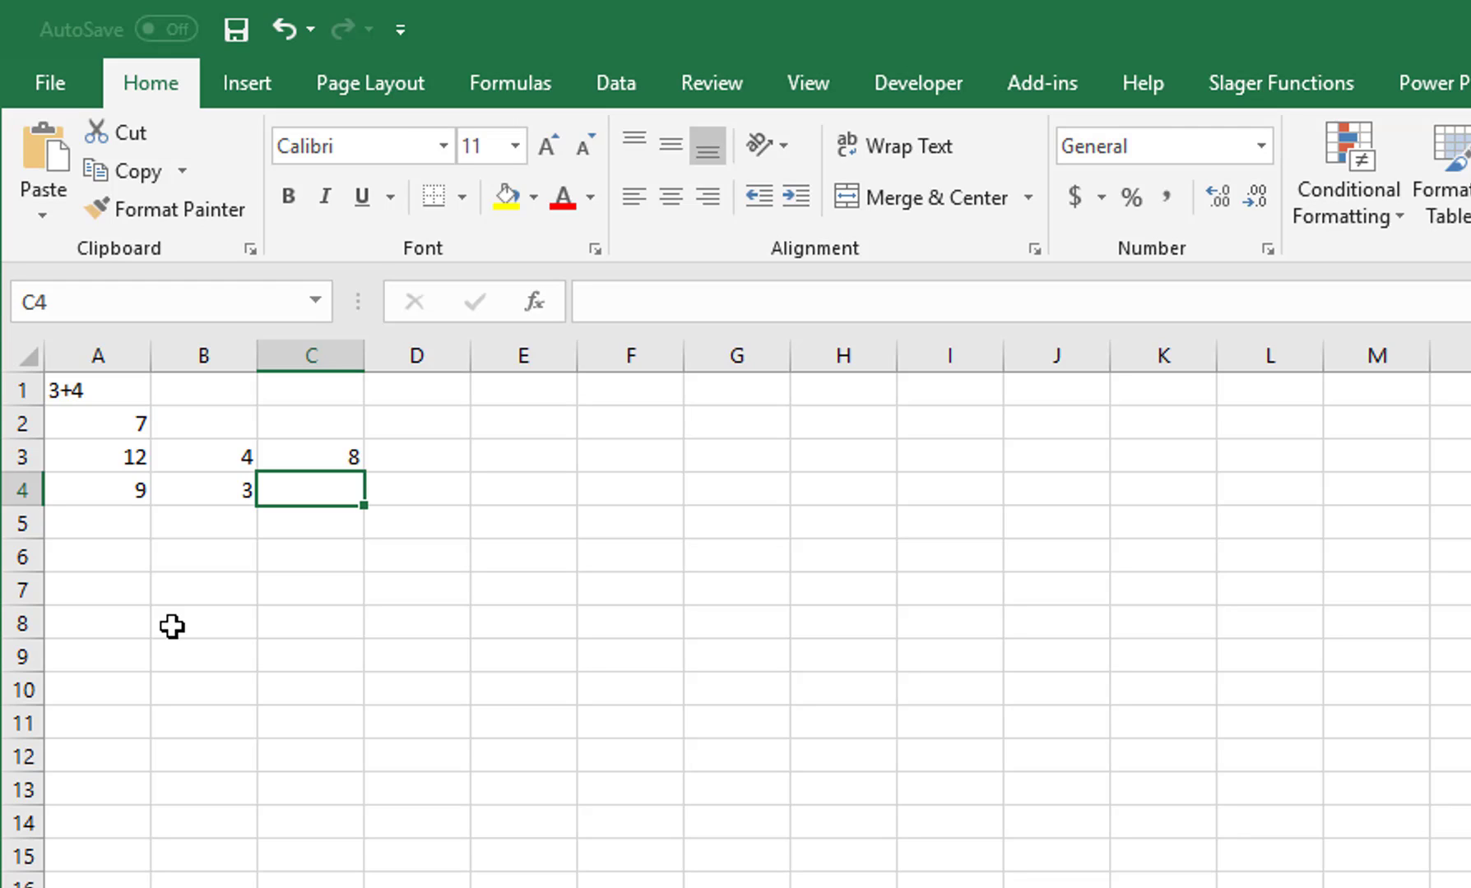
type("=")
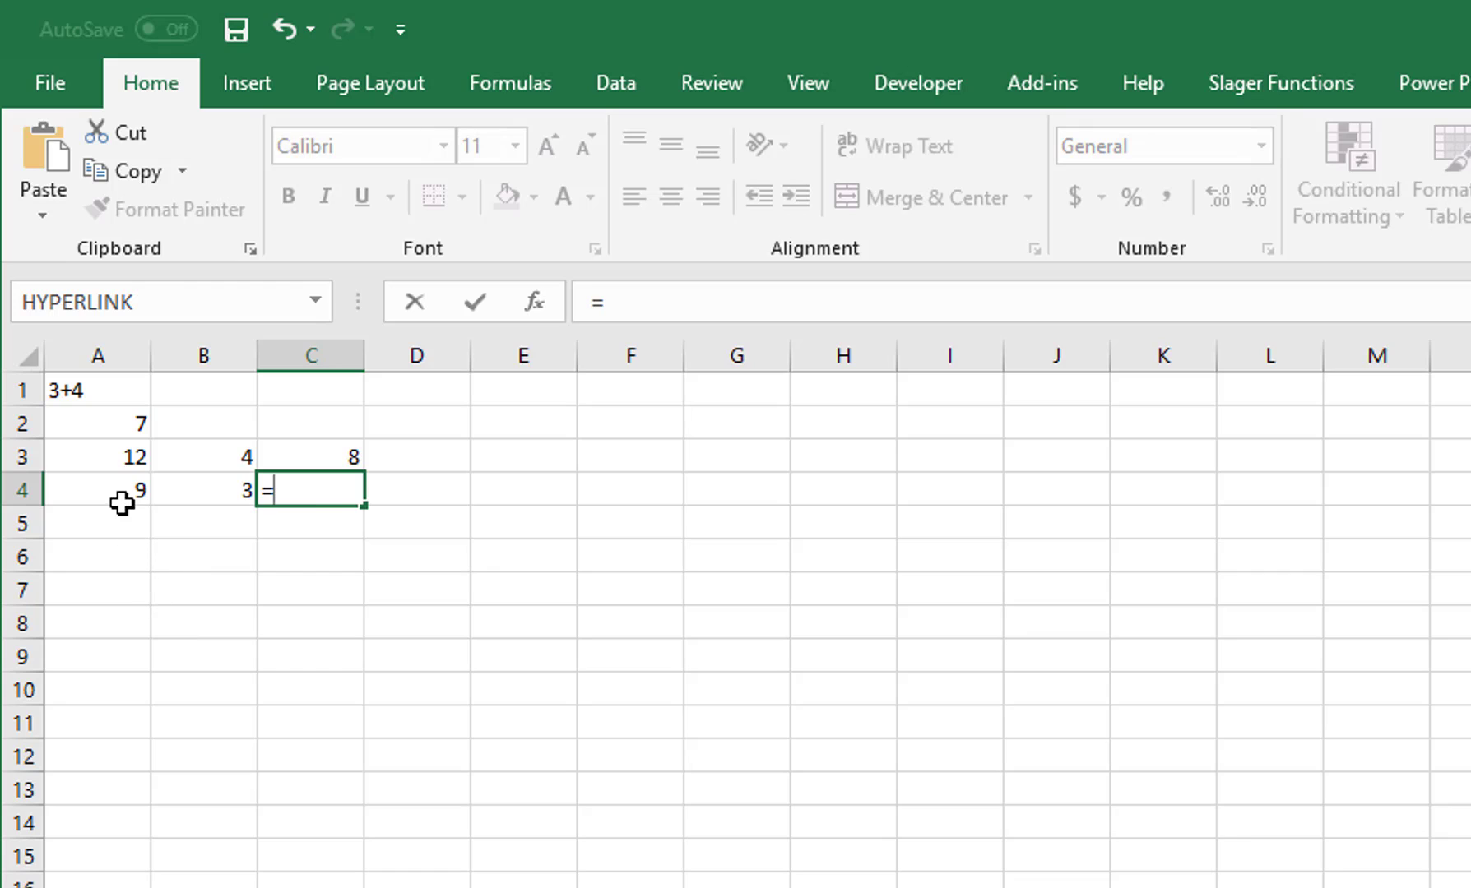
left_click(119, 492)
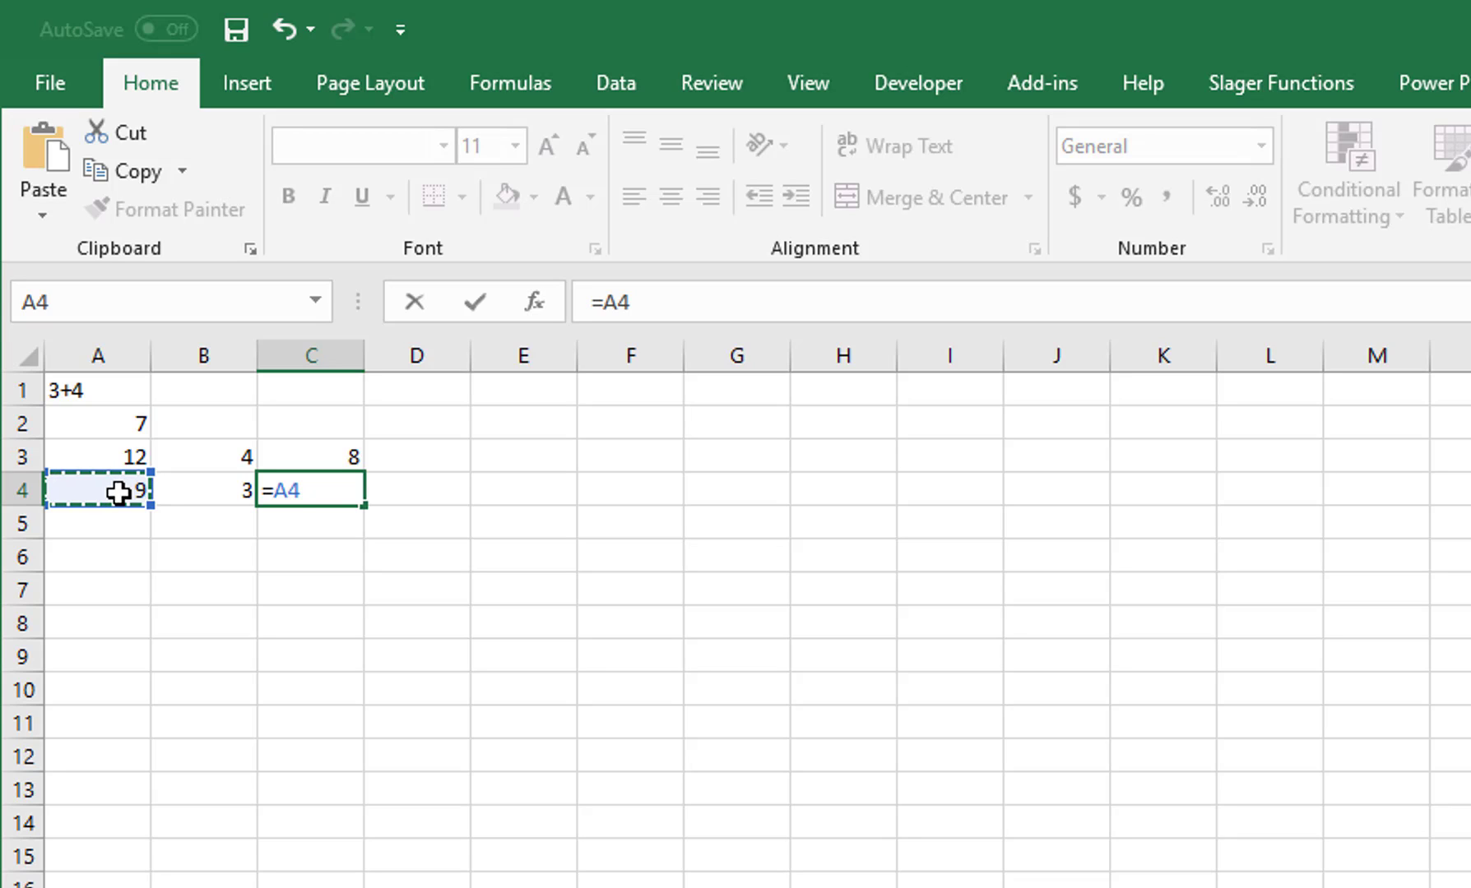
type("/")
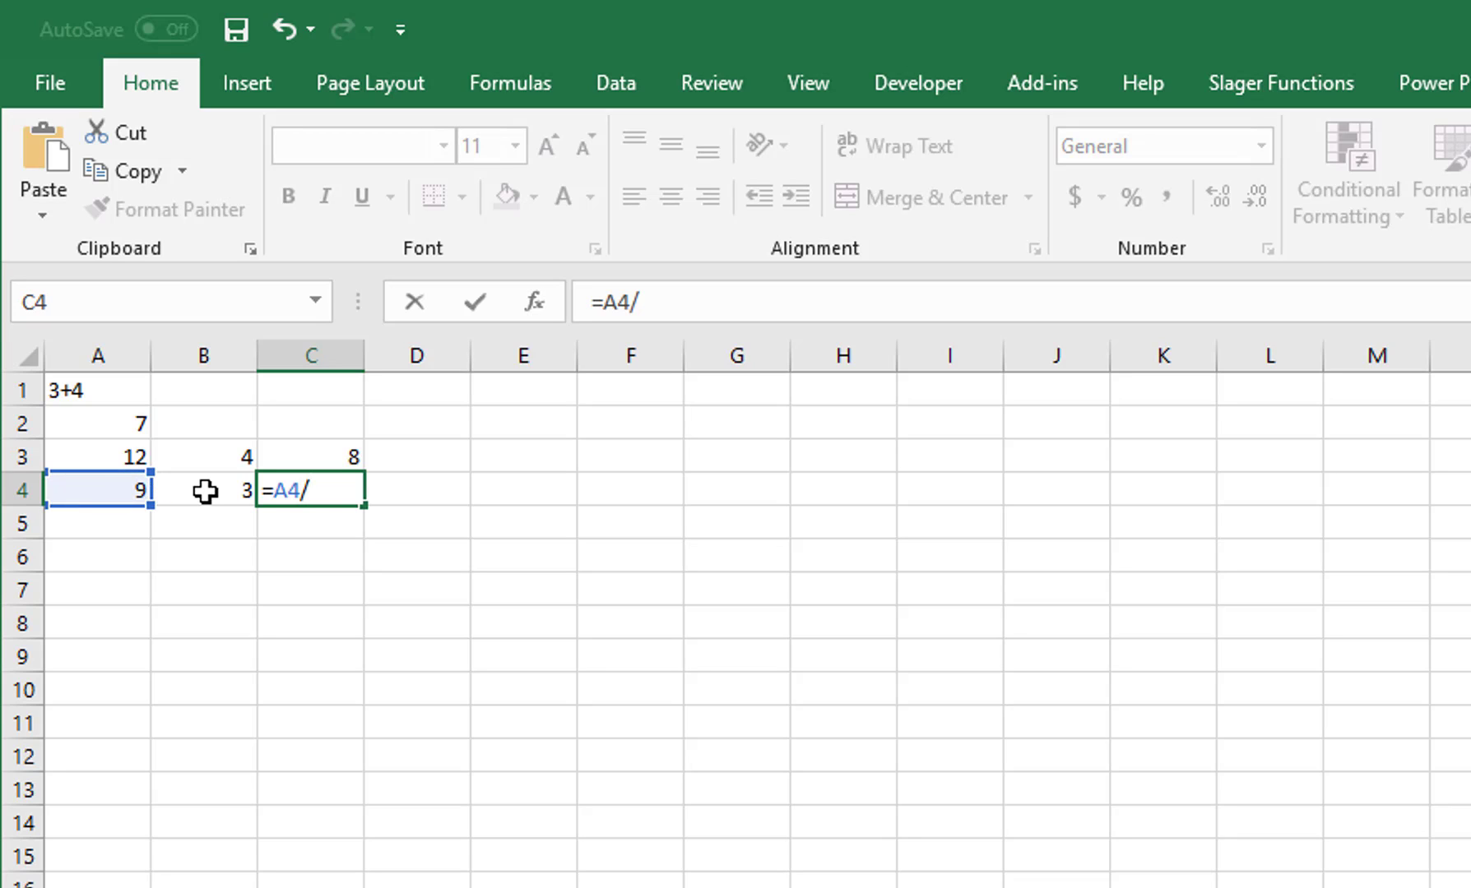
left_click(205, 492)
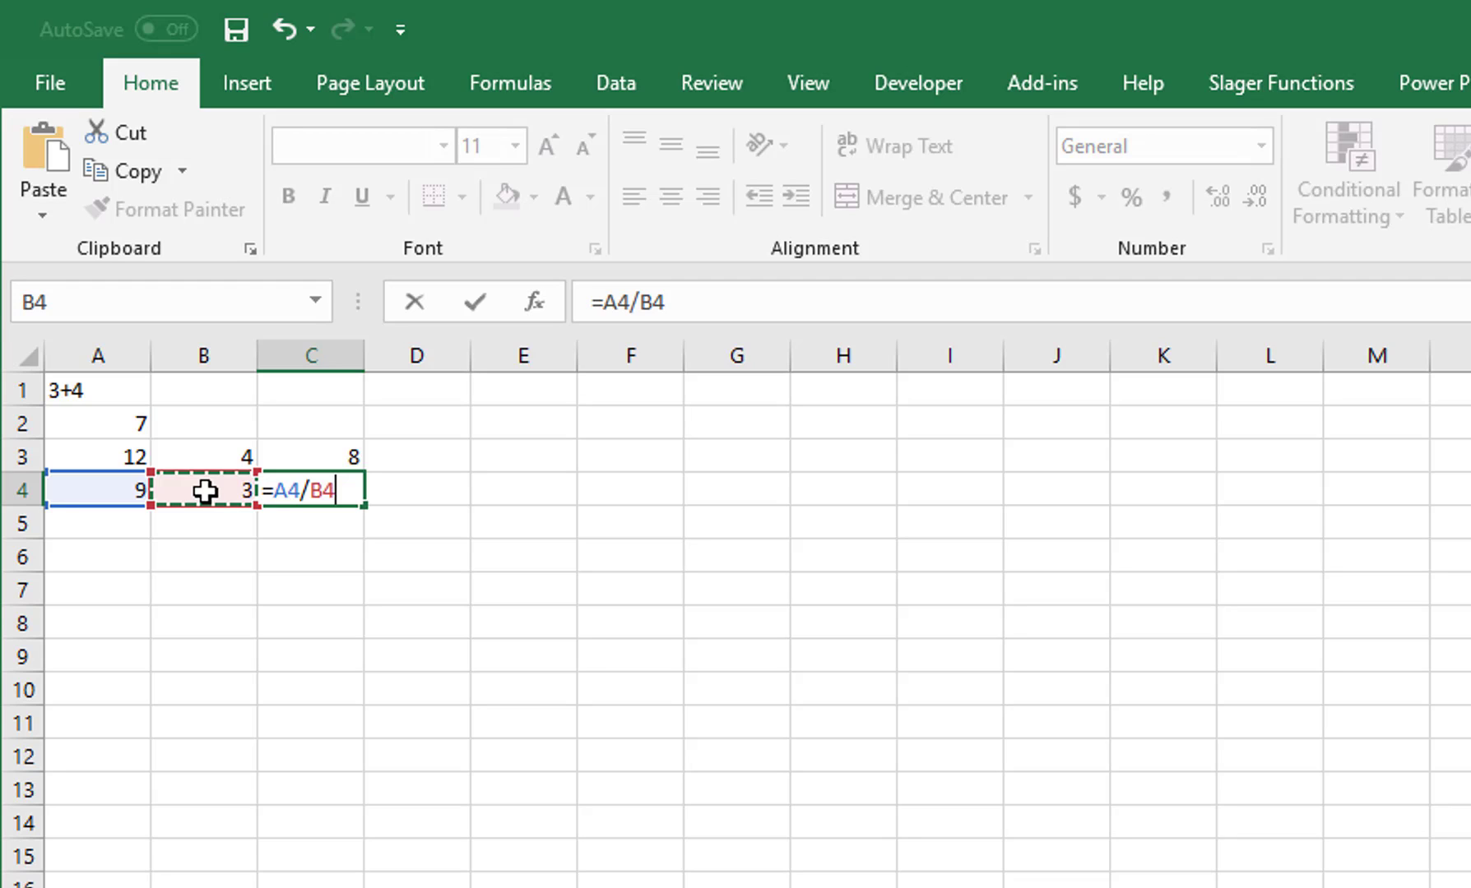
key("ctrl+Return")
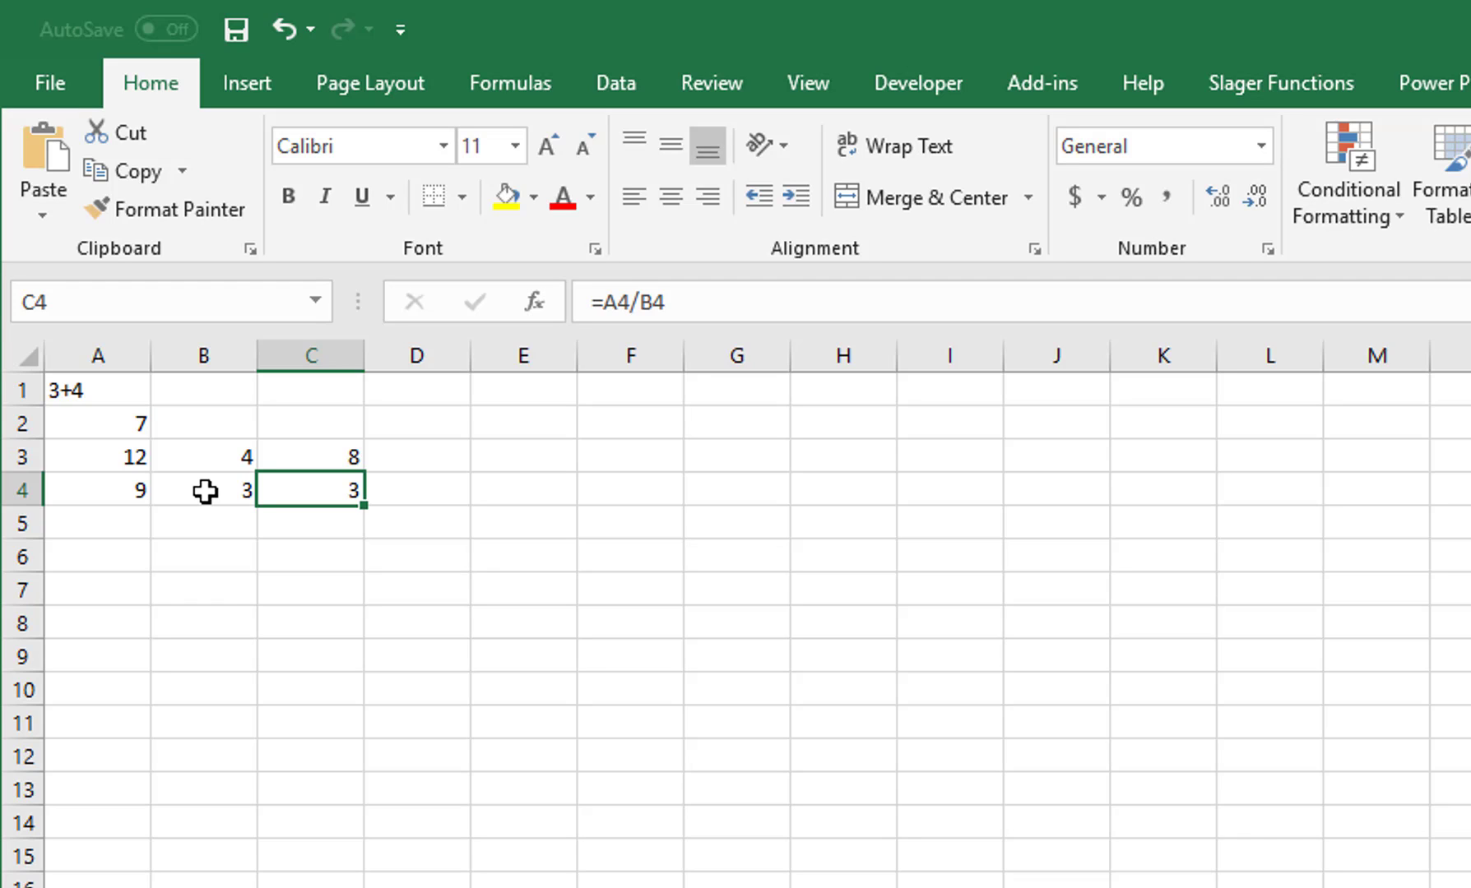
Step: Enter 8 in A5, 3 in B5, and the formula =A5*B5 in C5, returning 24
left_click(128, 529)
type("8")
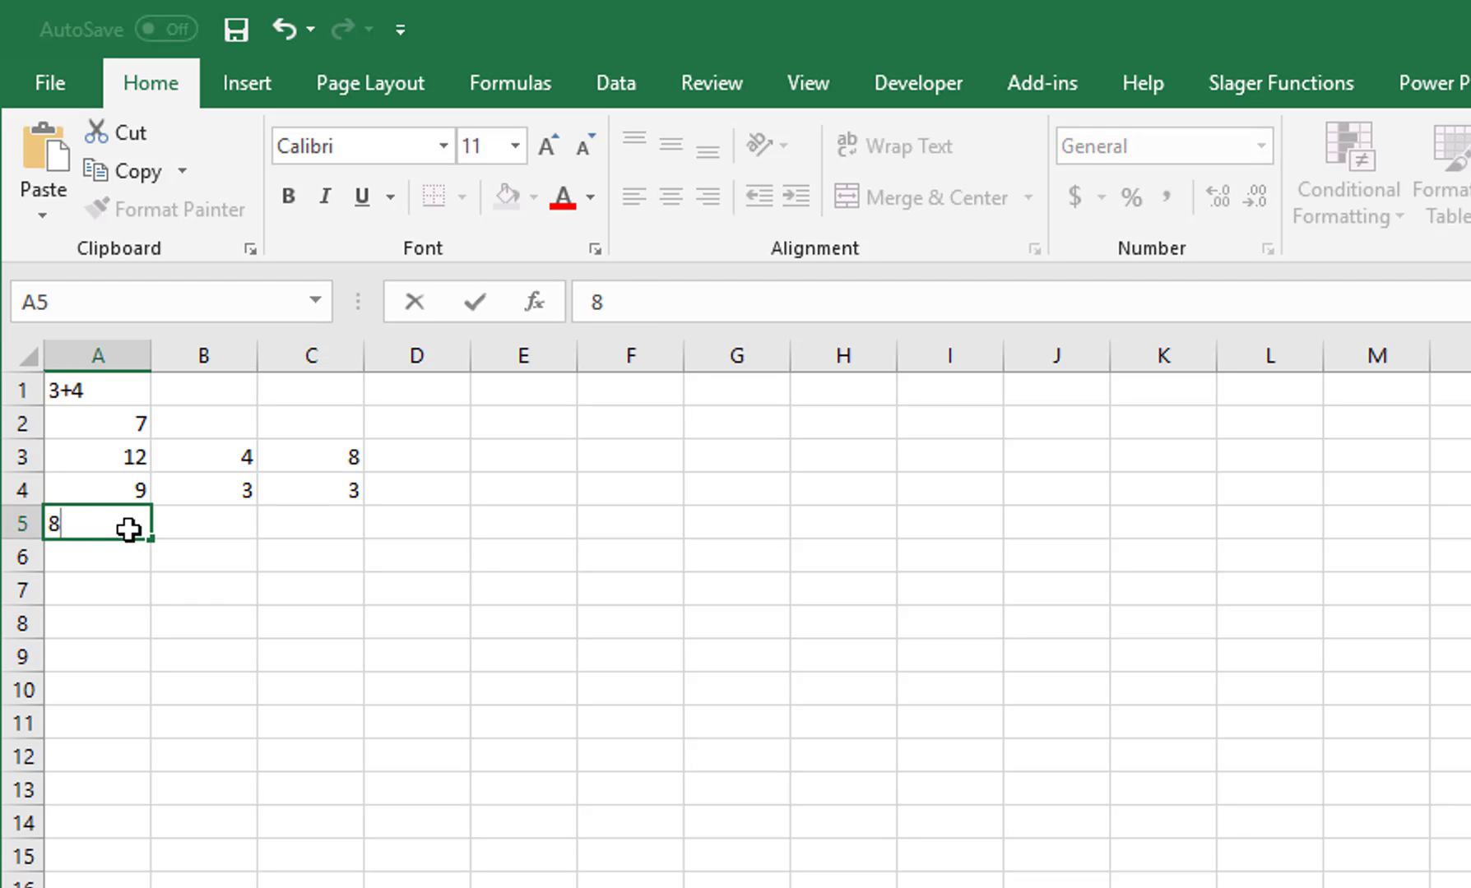
key("Tab")
type("3")
key("Tab")
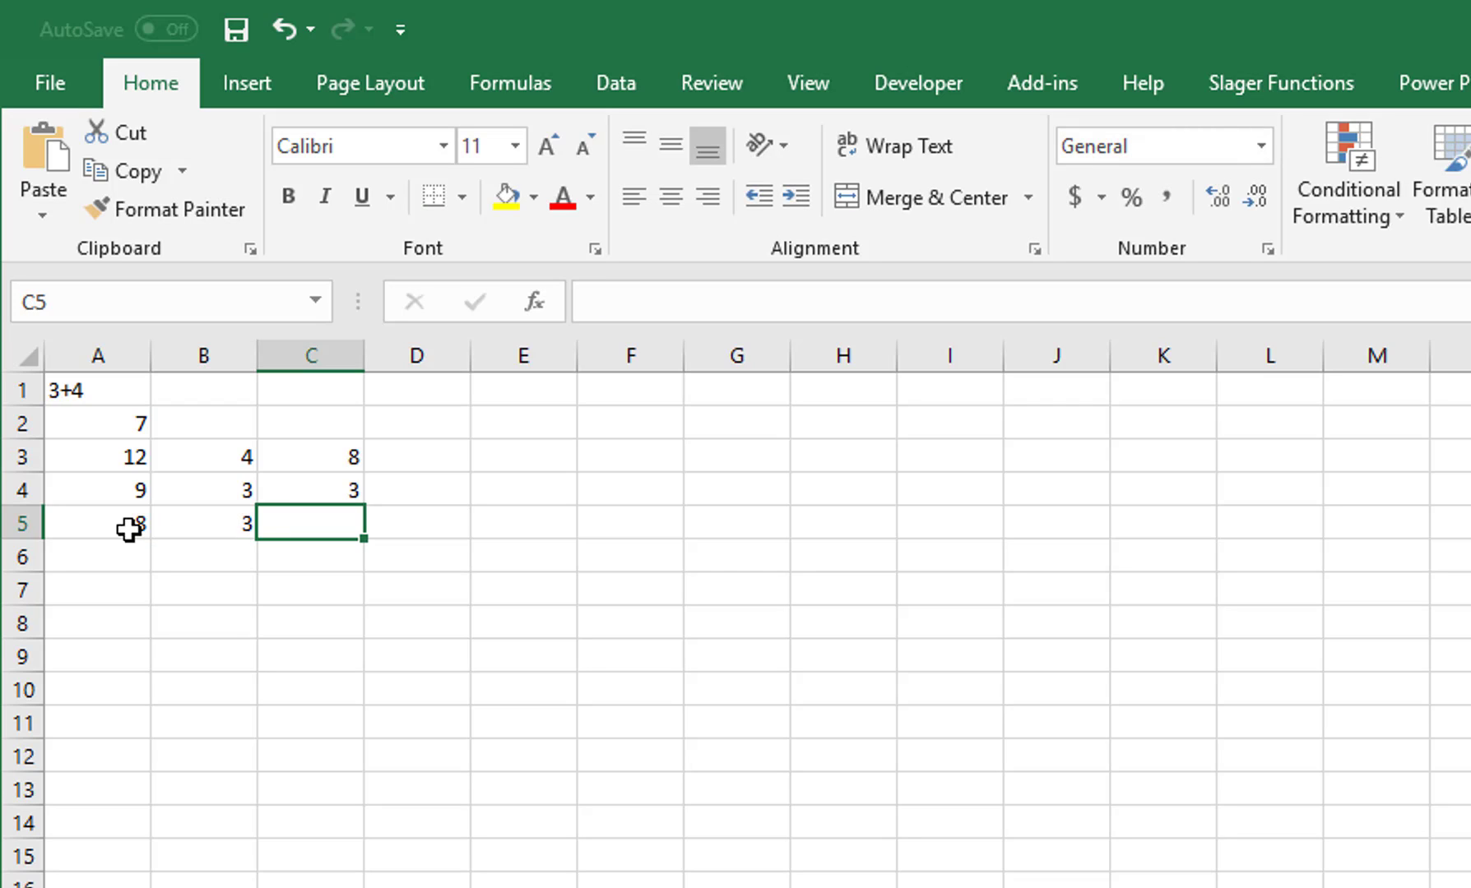
type("=")
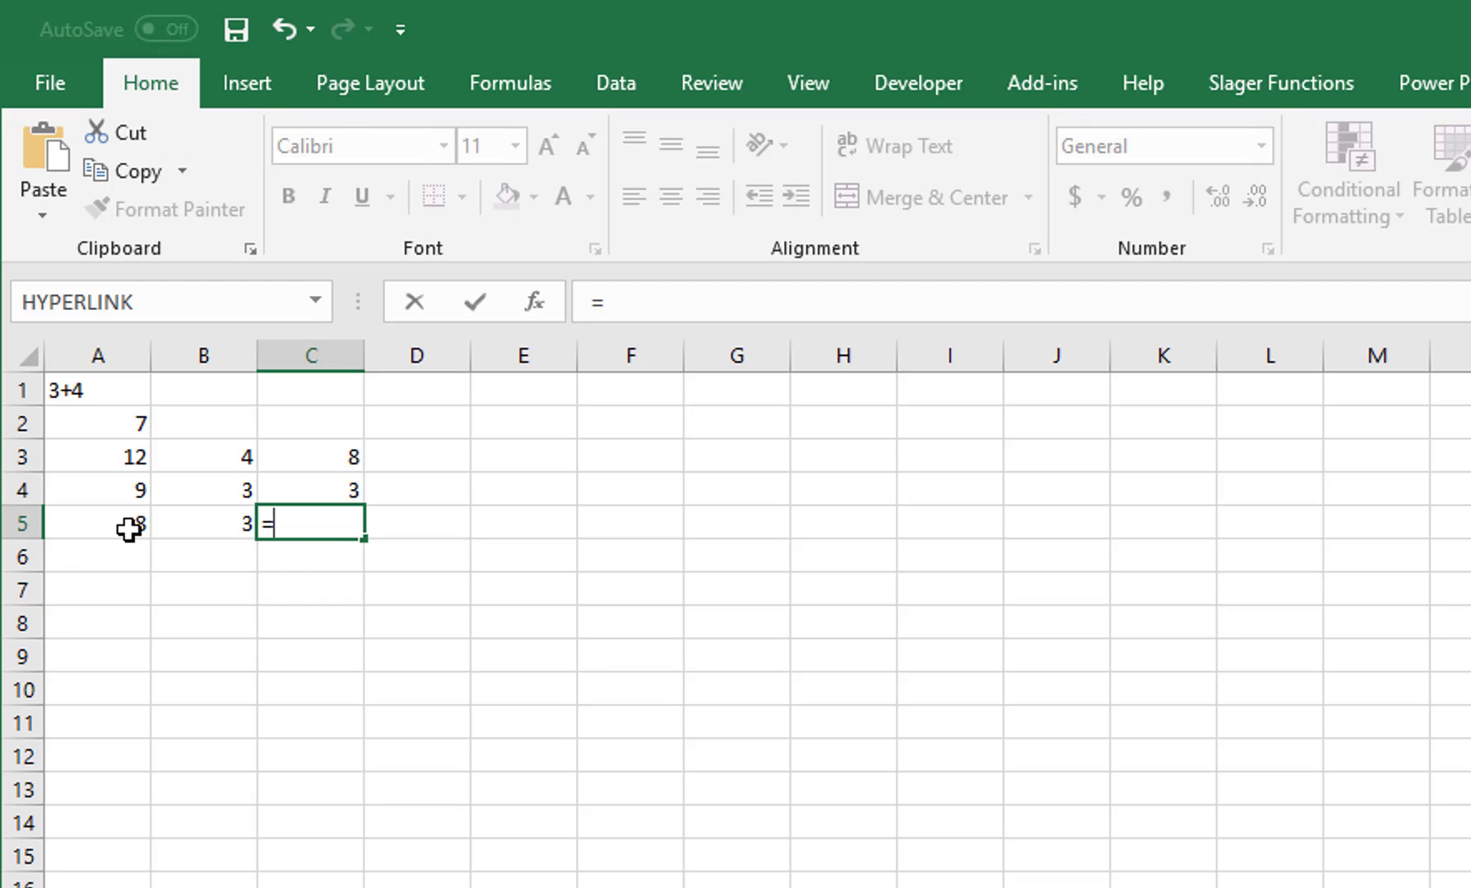
key("Left")
key("Left")
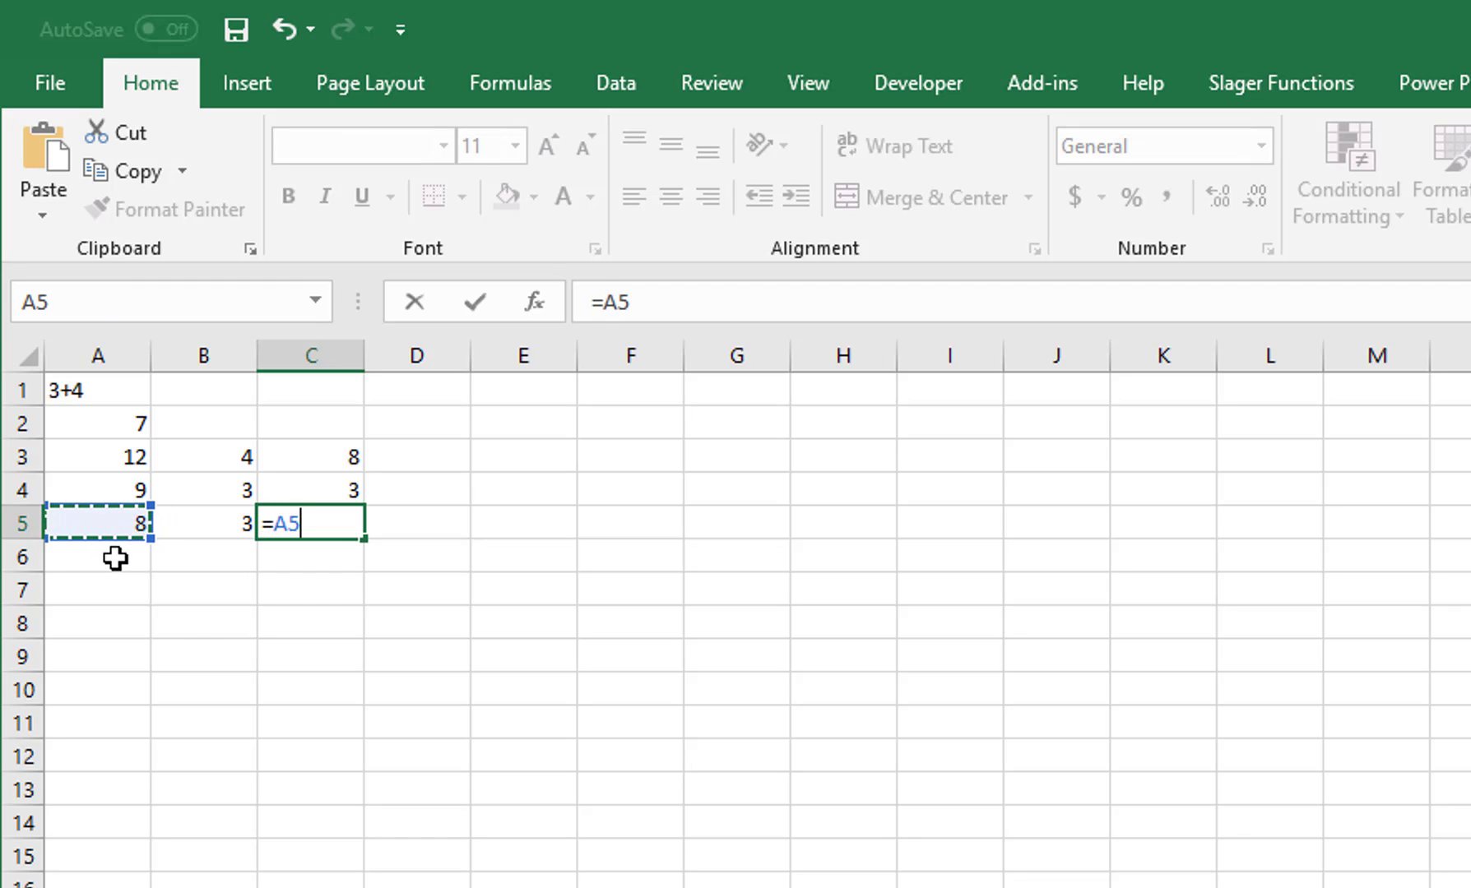
type("*")
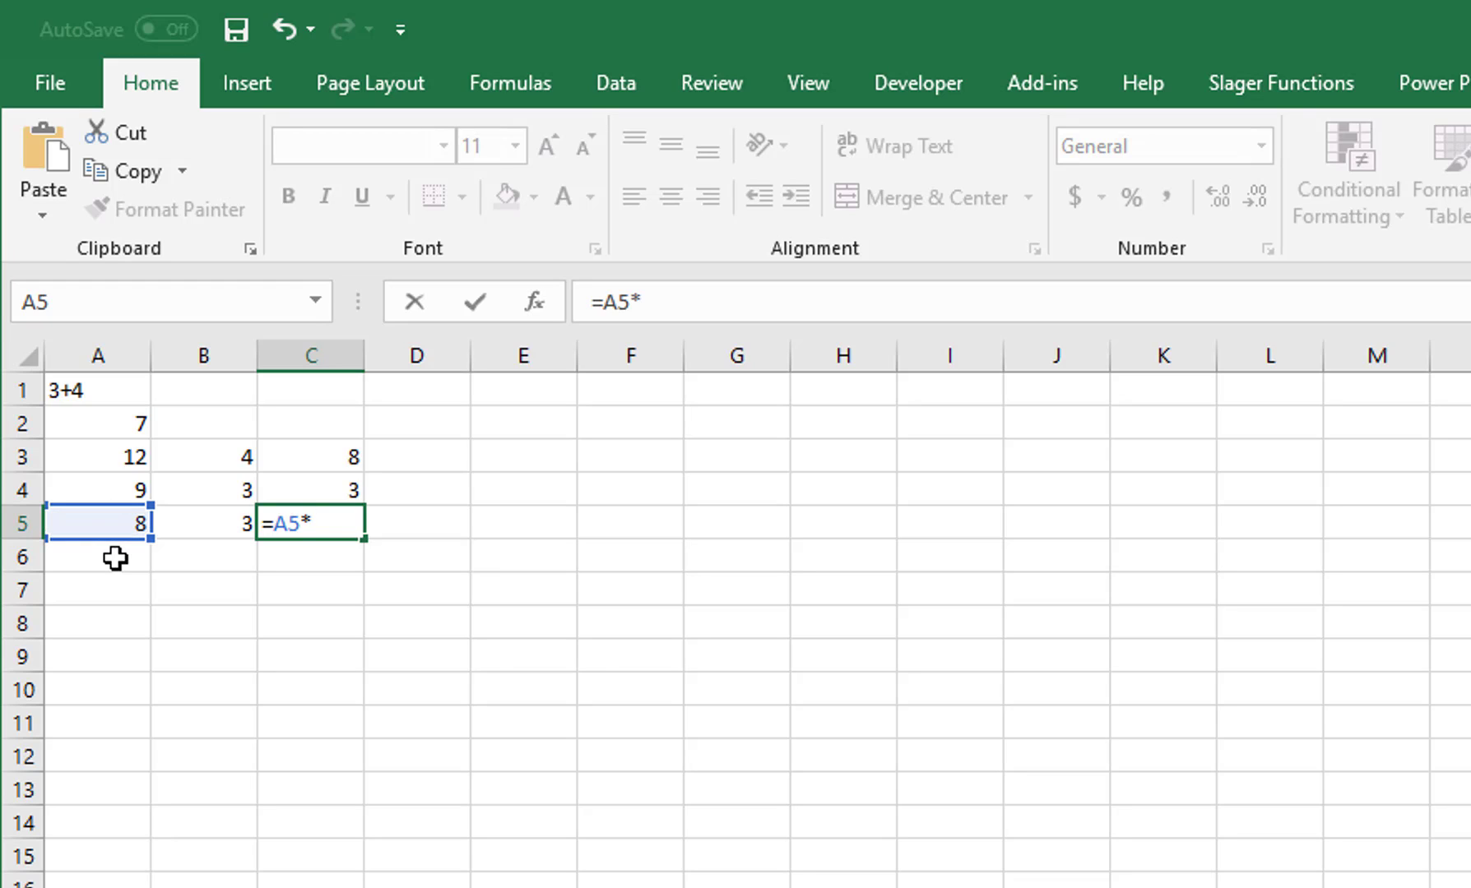
key("Left")
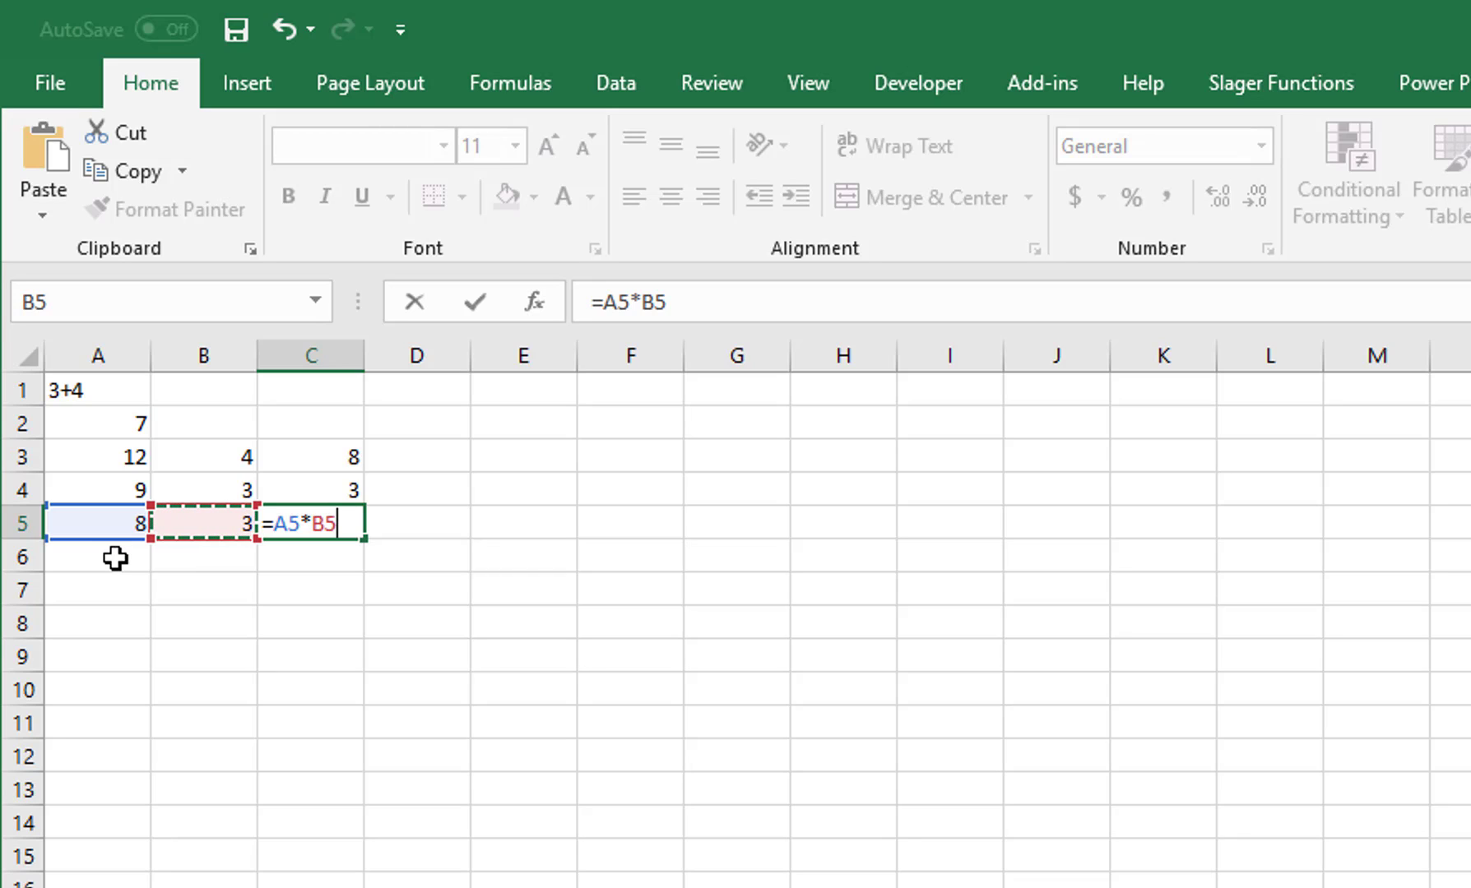
key("ctrl+Return")
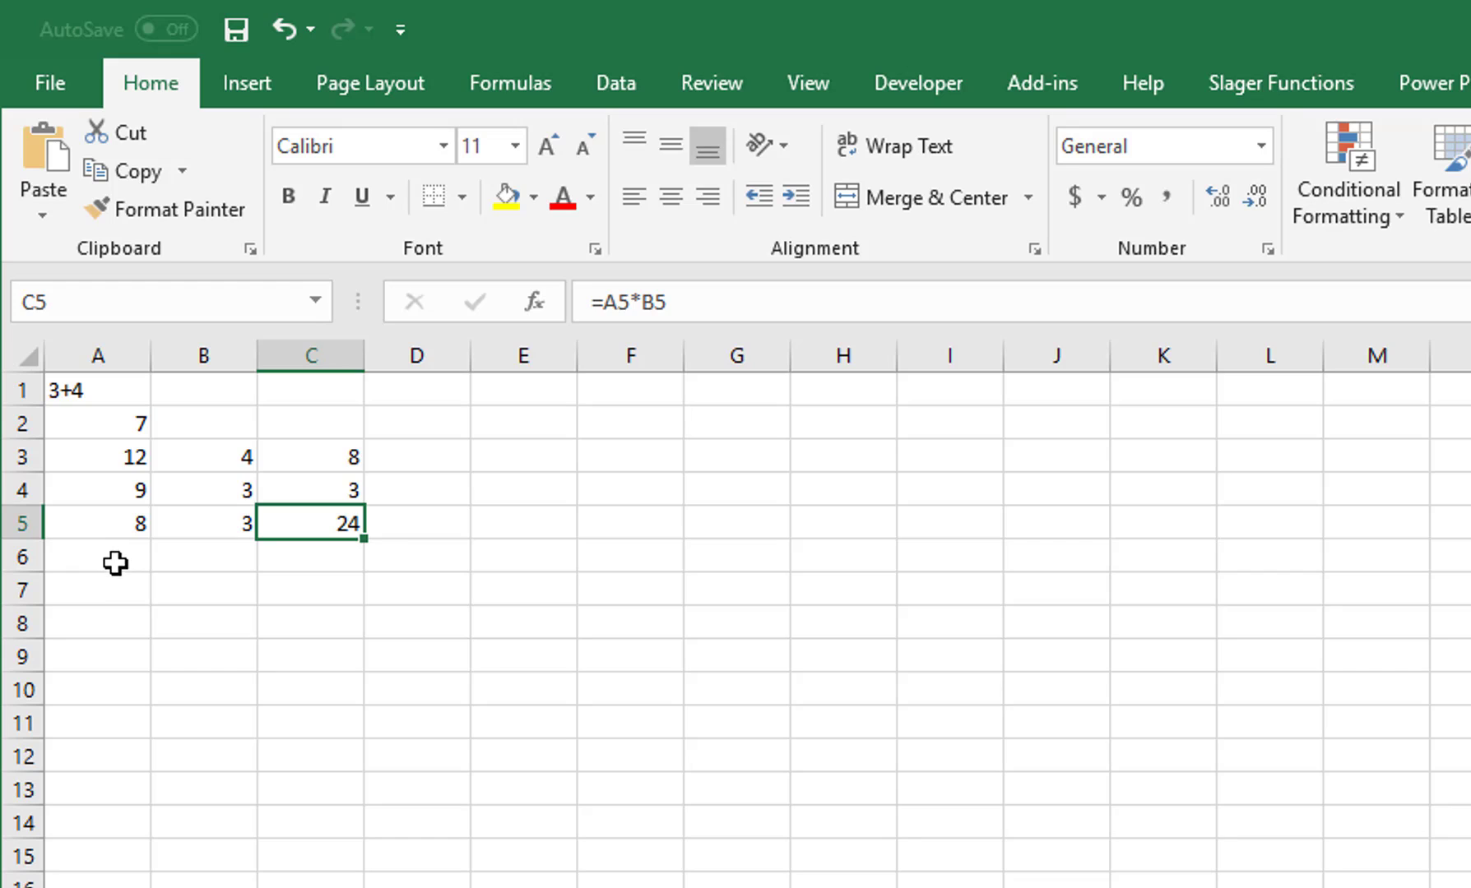
Step: Enter 12.2 in A7, 4.3 in B7, and =A7/B7 in C7, giving 2.837209
left_click(116, 593)
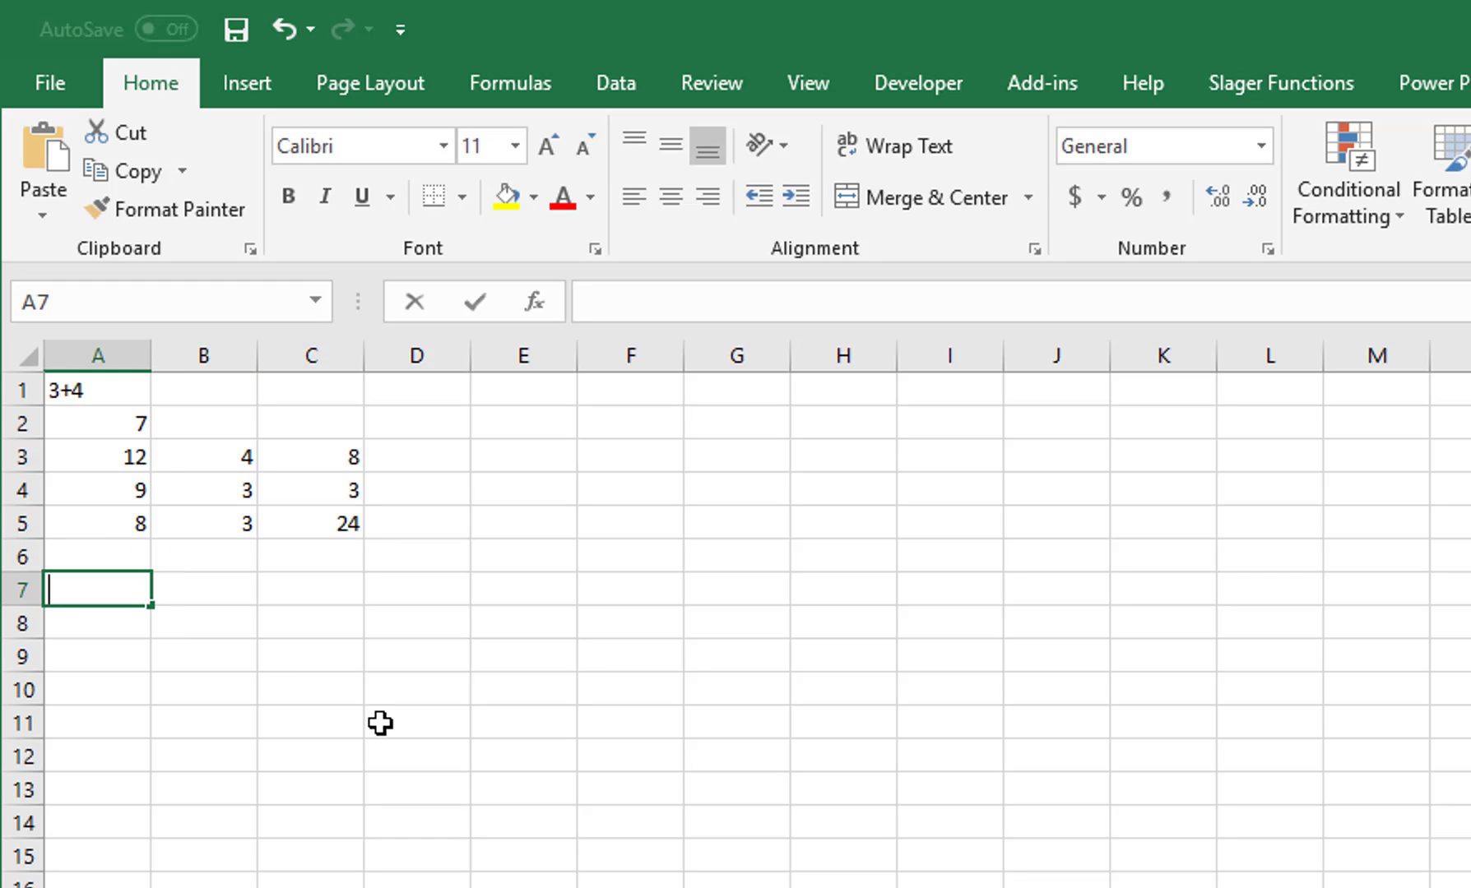
type("12.2")
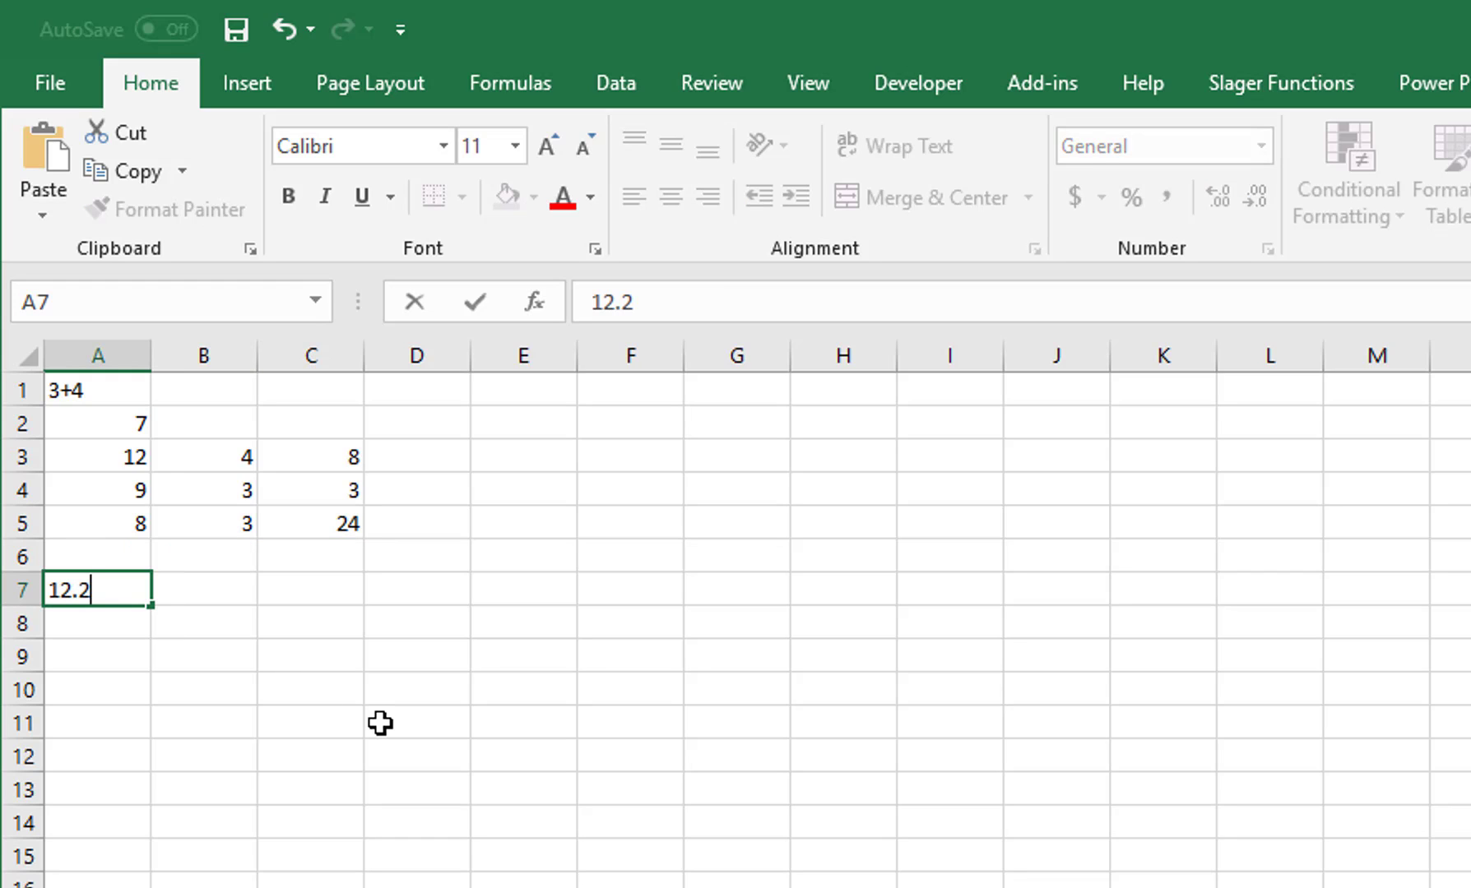
key("Tab")
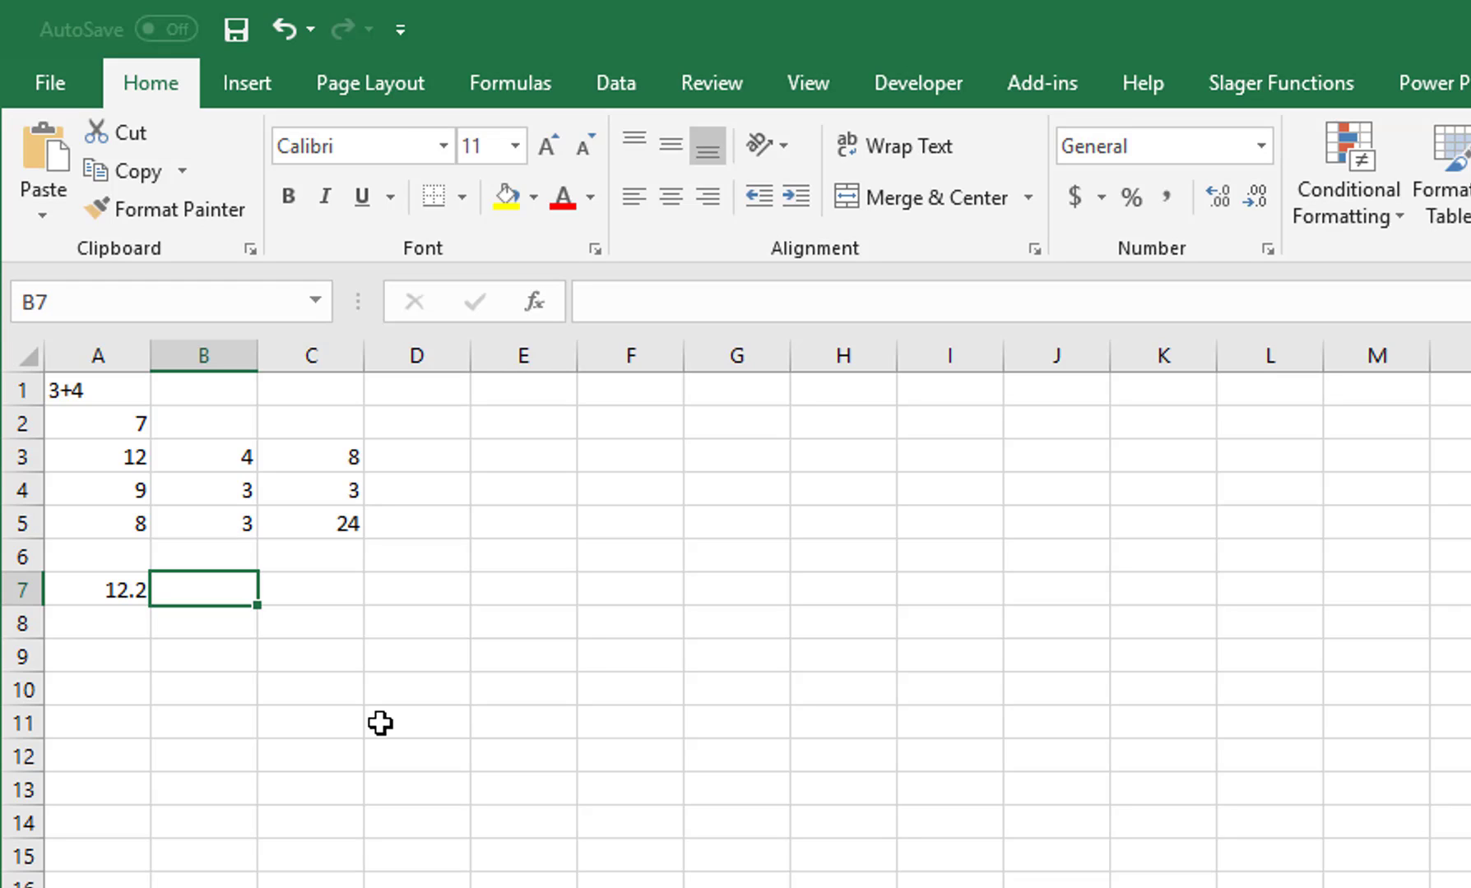
type("4.3")
key("Tab")
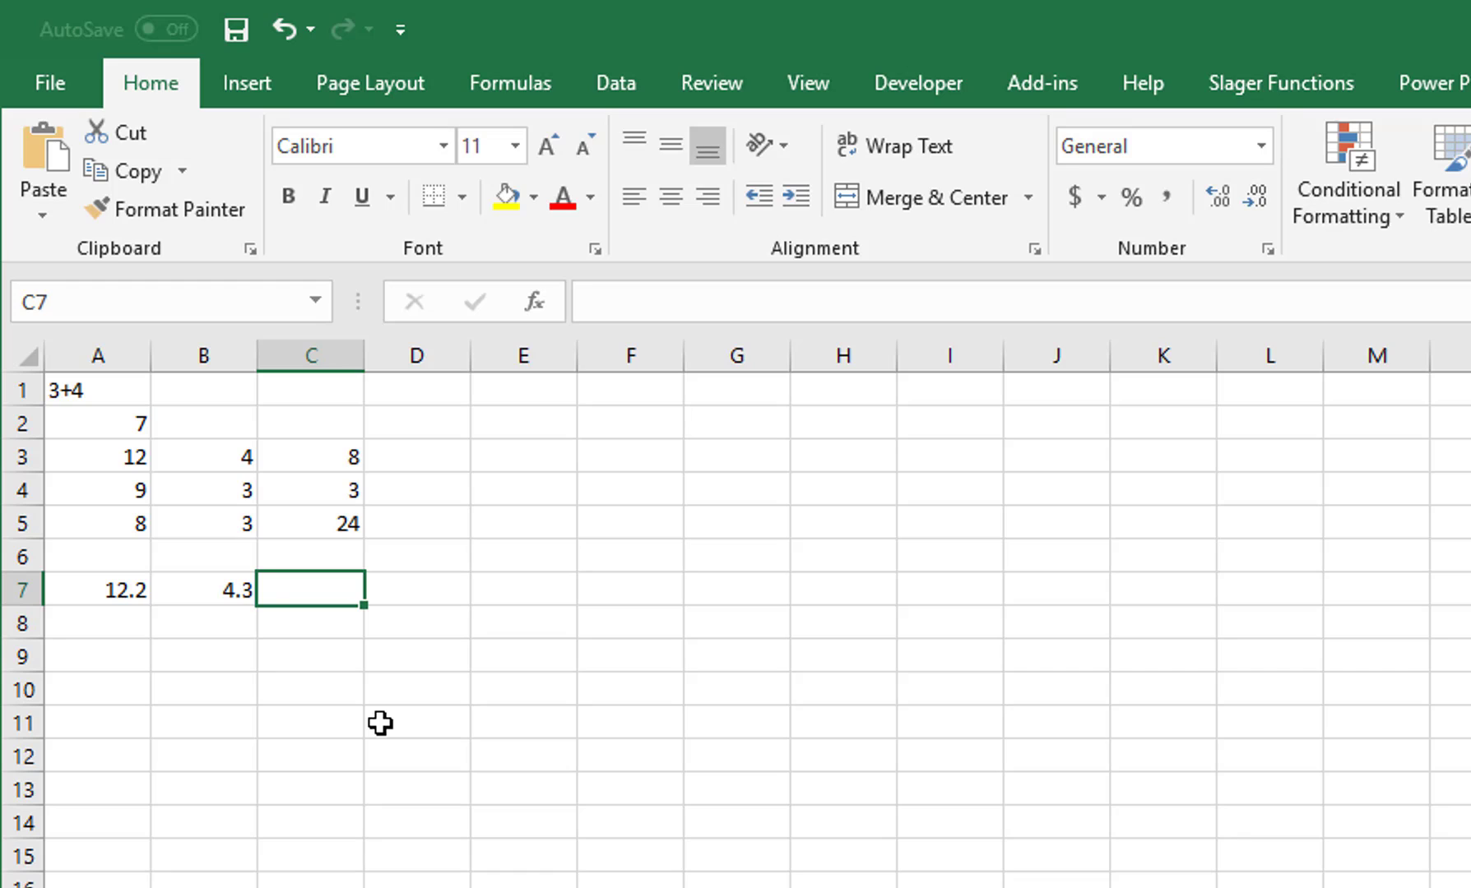
type("=A")
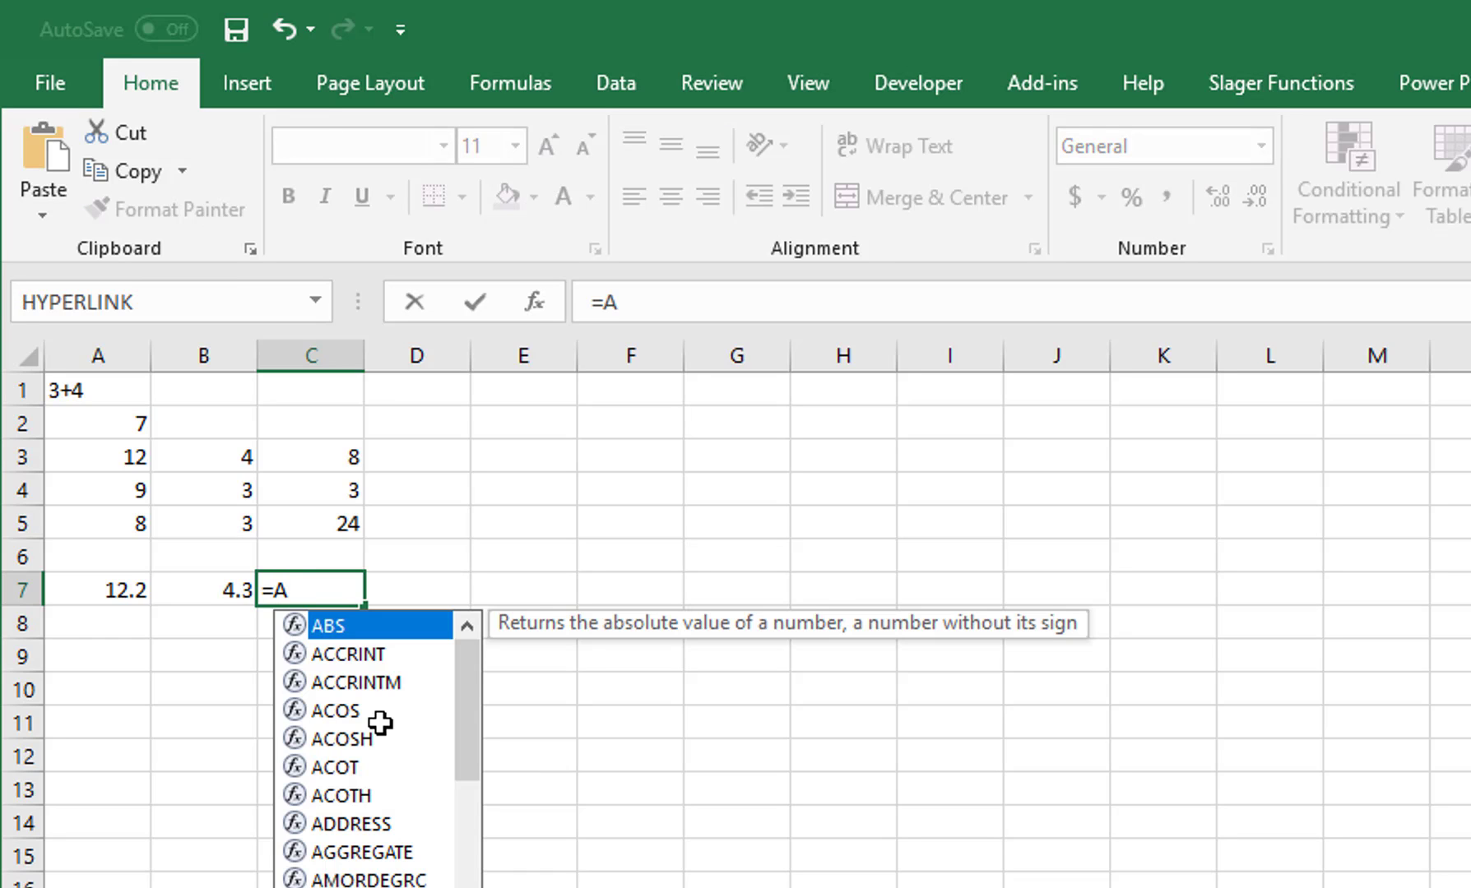
type("7")
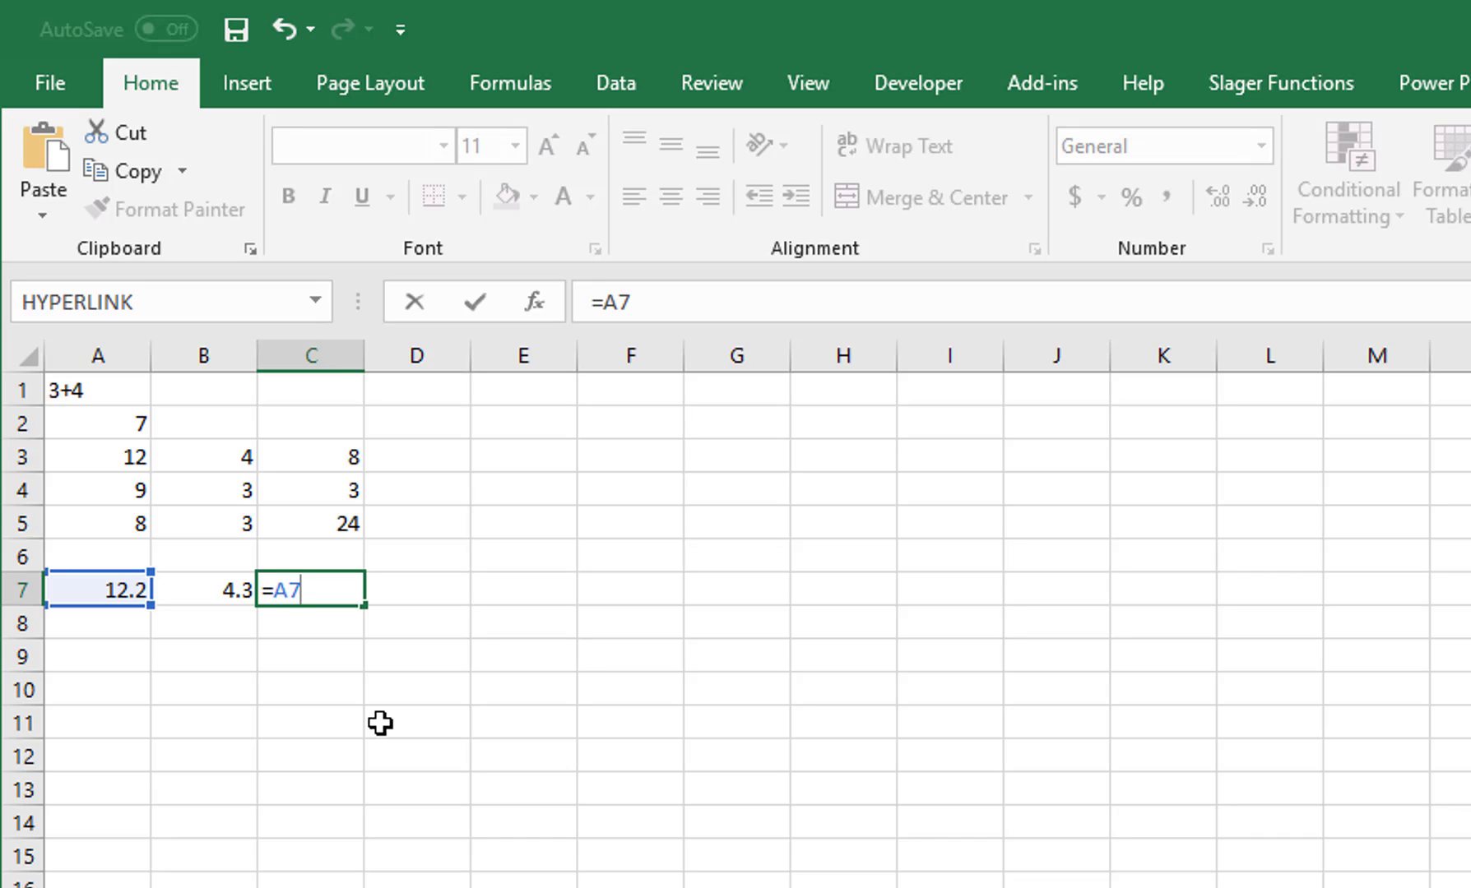
type("/B")
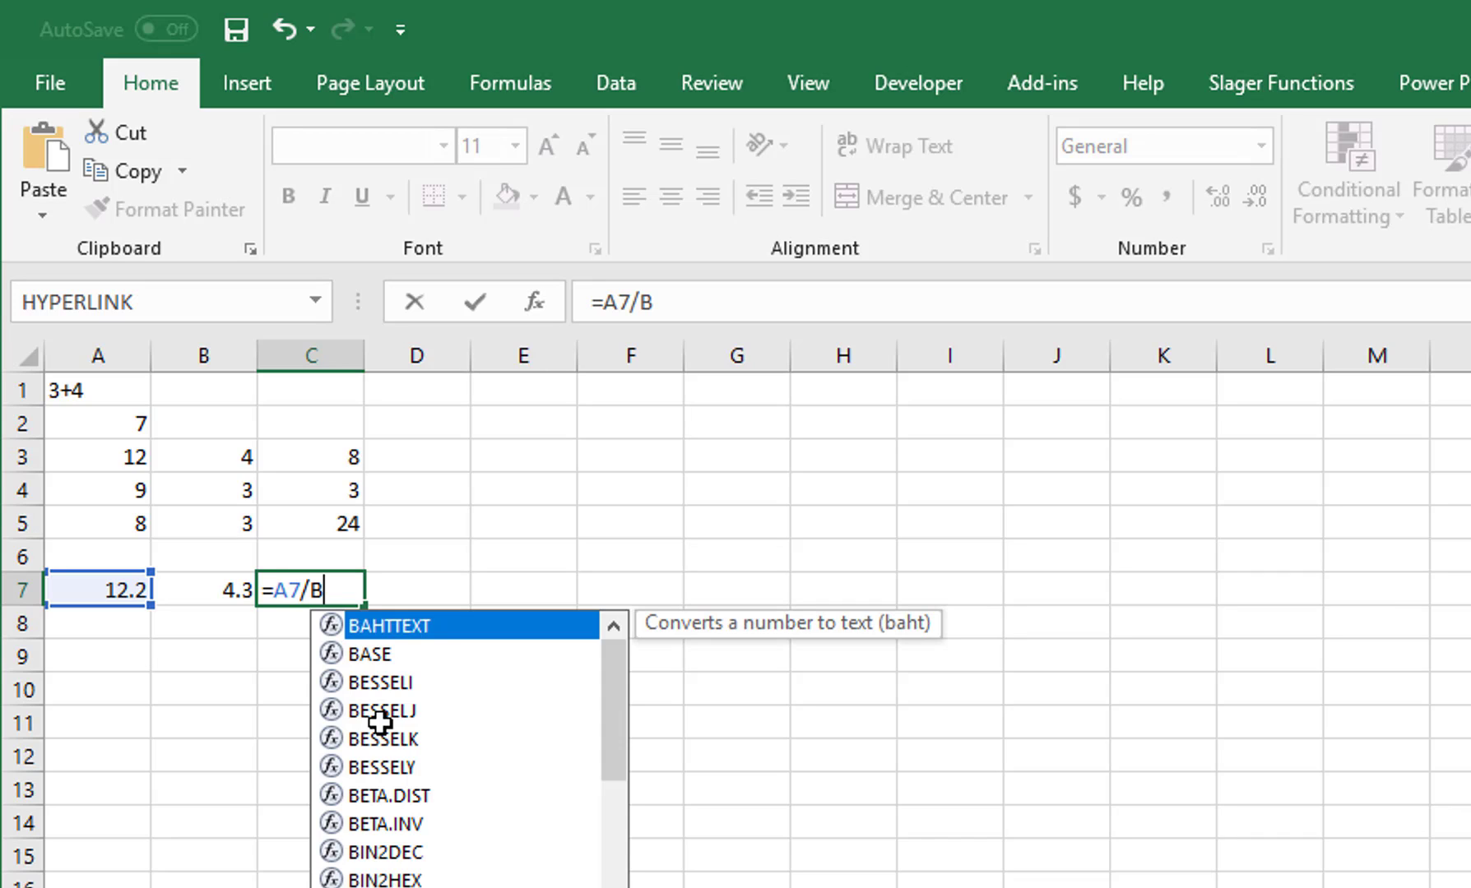
type("7")
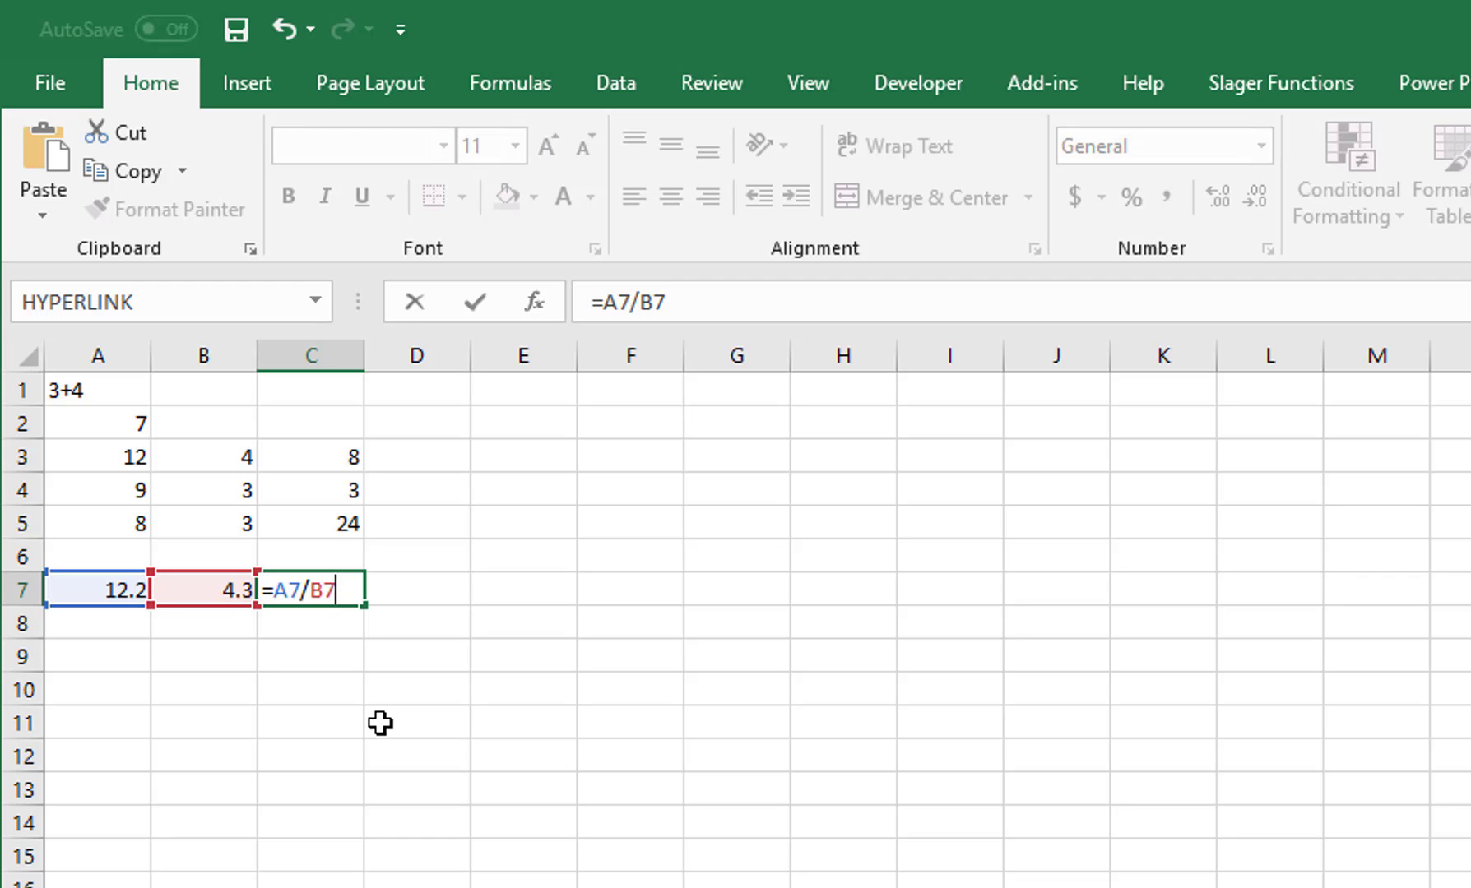
key("ctrl+Return")
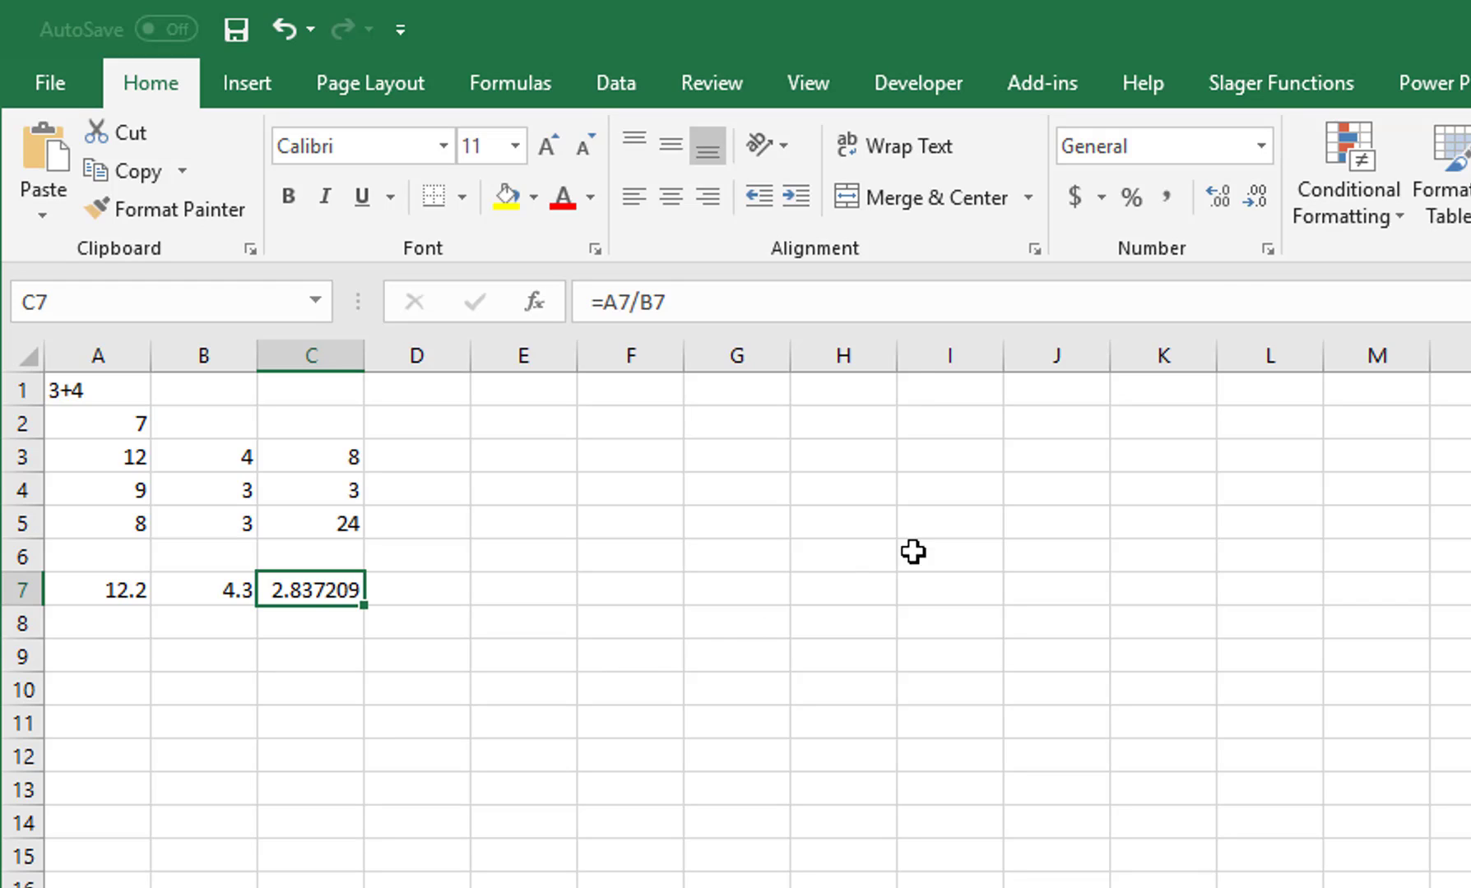
Step: Decrease C7's displayed decimals to two places so it reads 2.84
left_click(1250, 198)
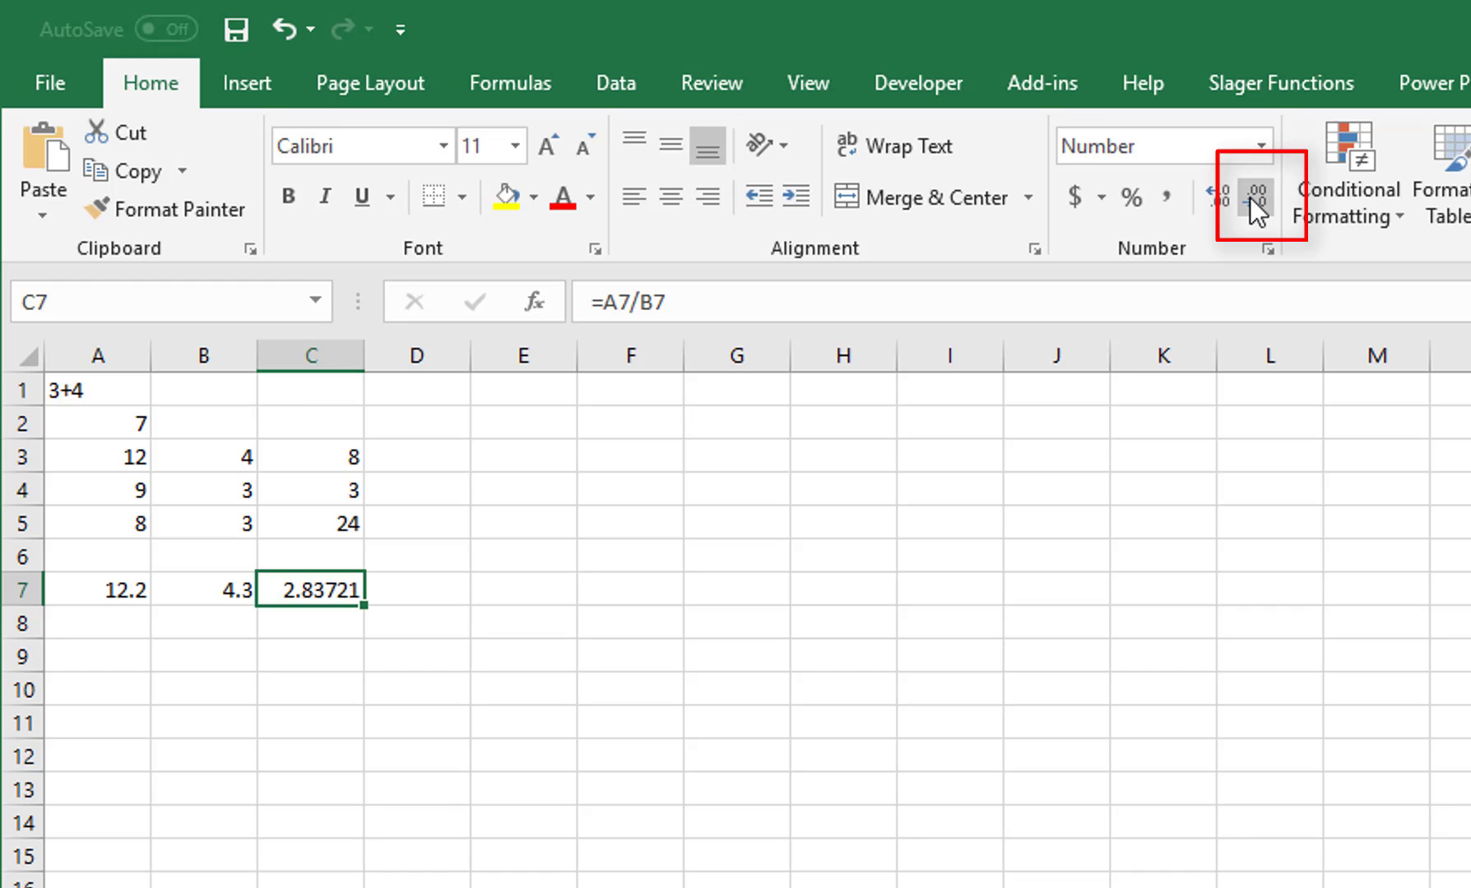
left_click(1250, 198)
left_click(1250, 197)
left_click(1250, 198)
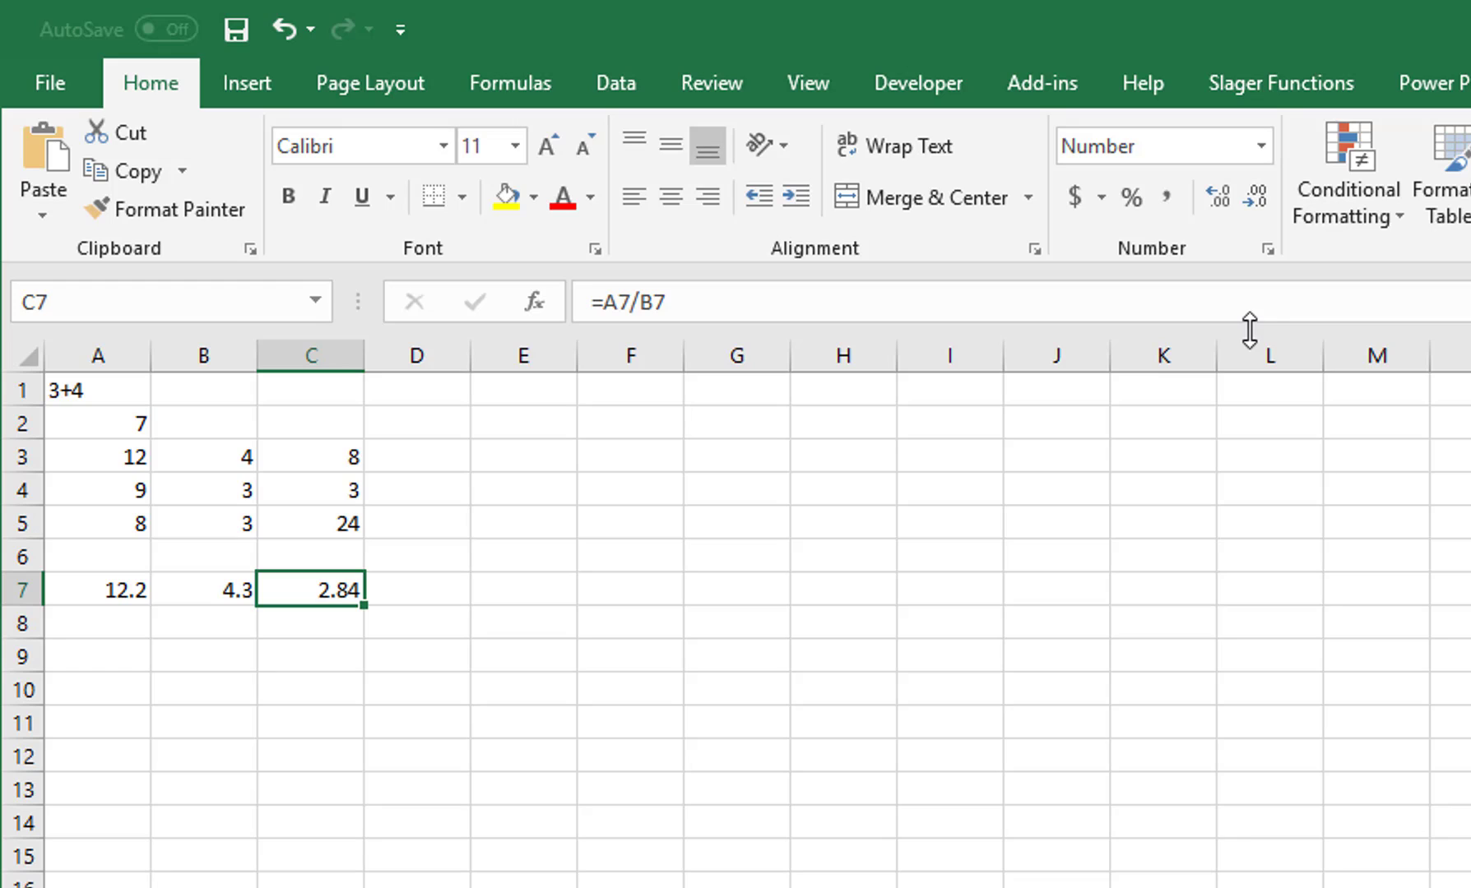
left_click(95, 624)
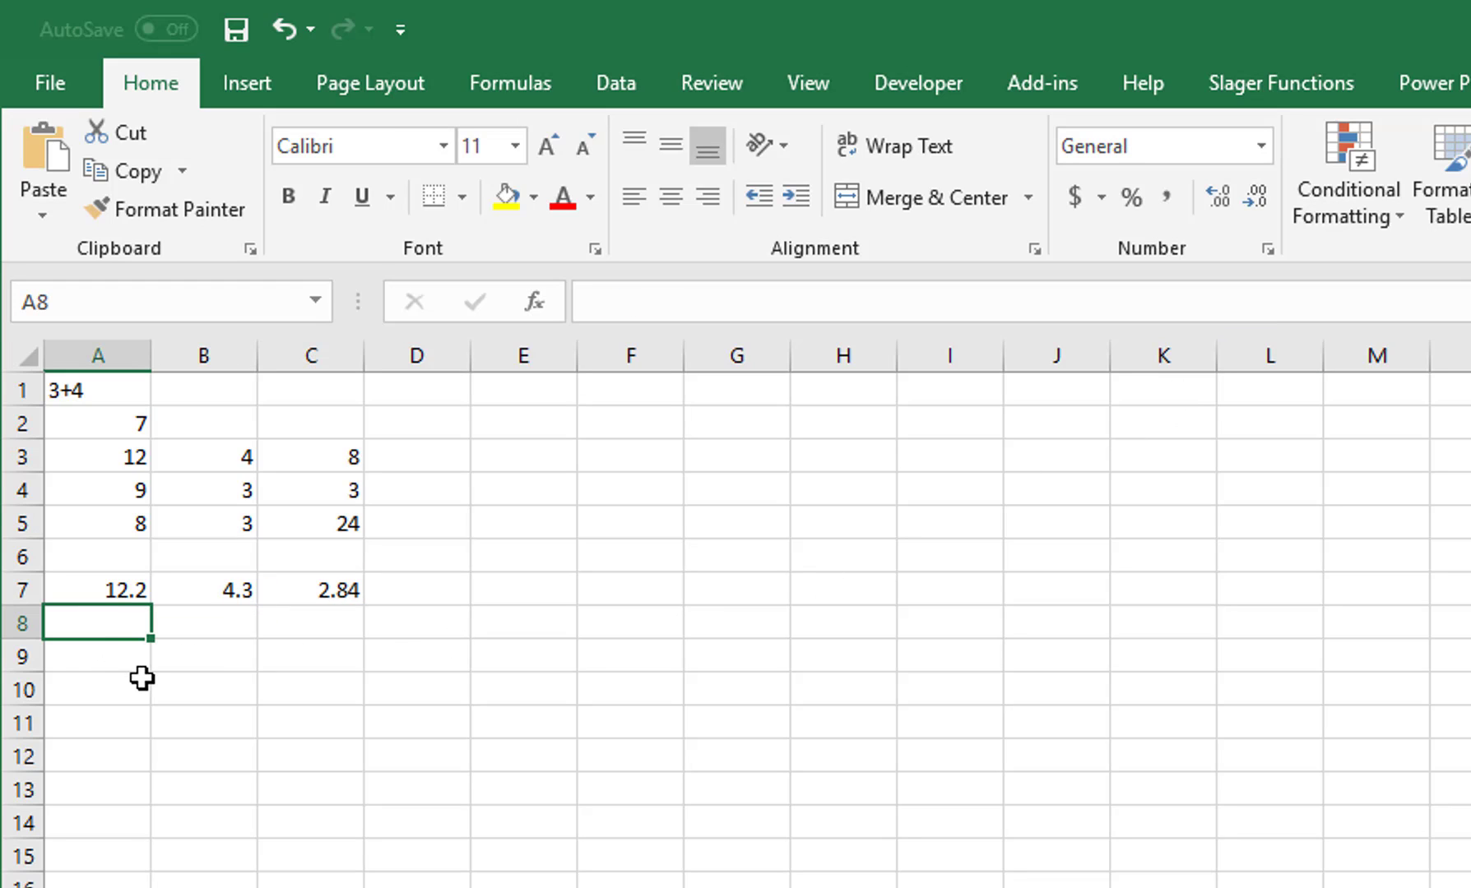
Step: Enter the formula =5/9 in A8, displaying 0.555556
type("=5/")
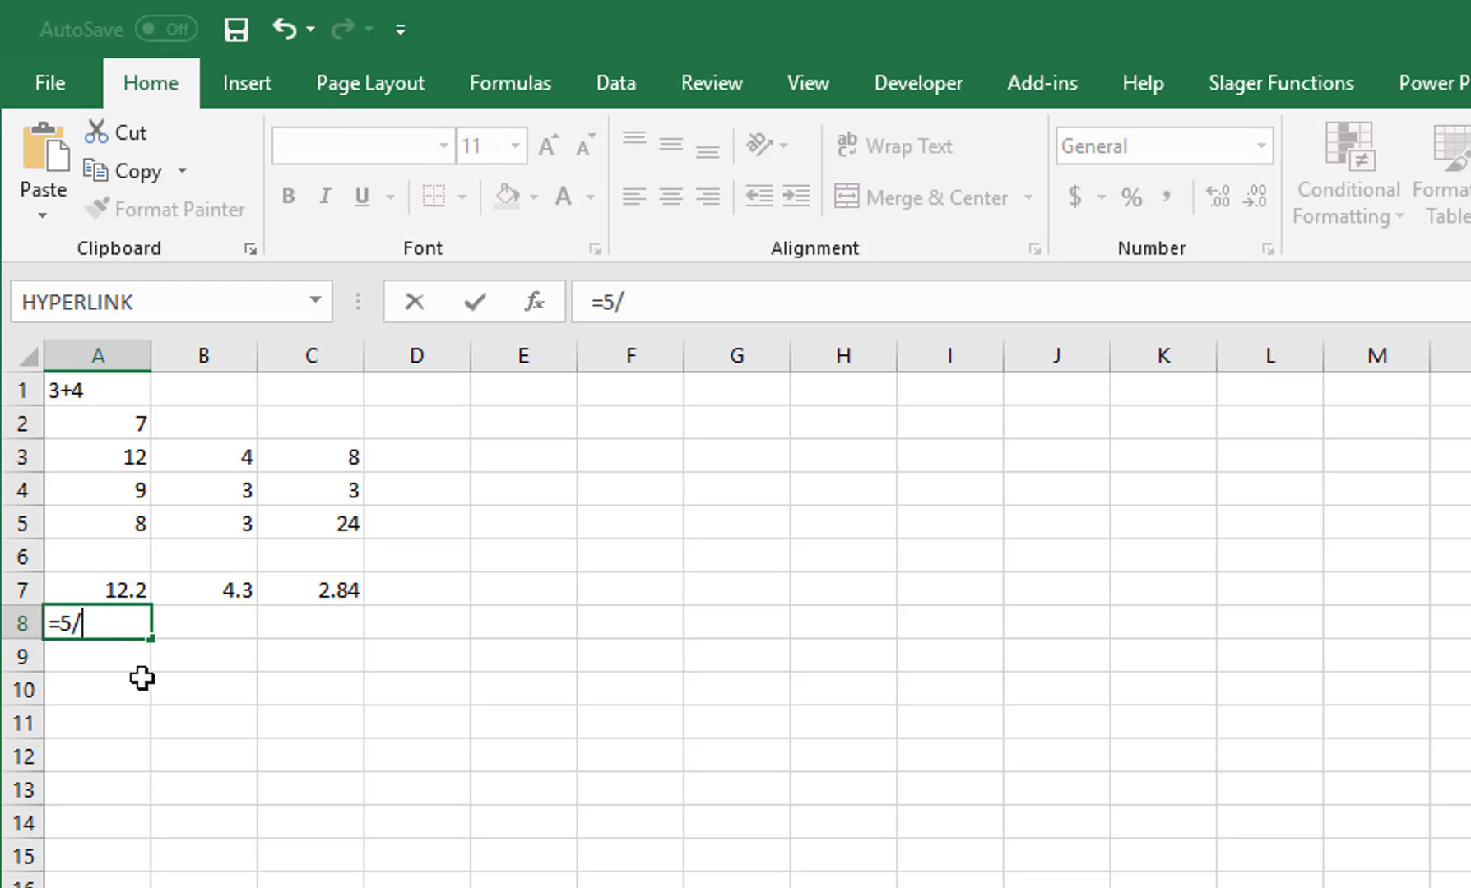
type("9")
key("ctrl+Return")
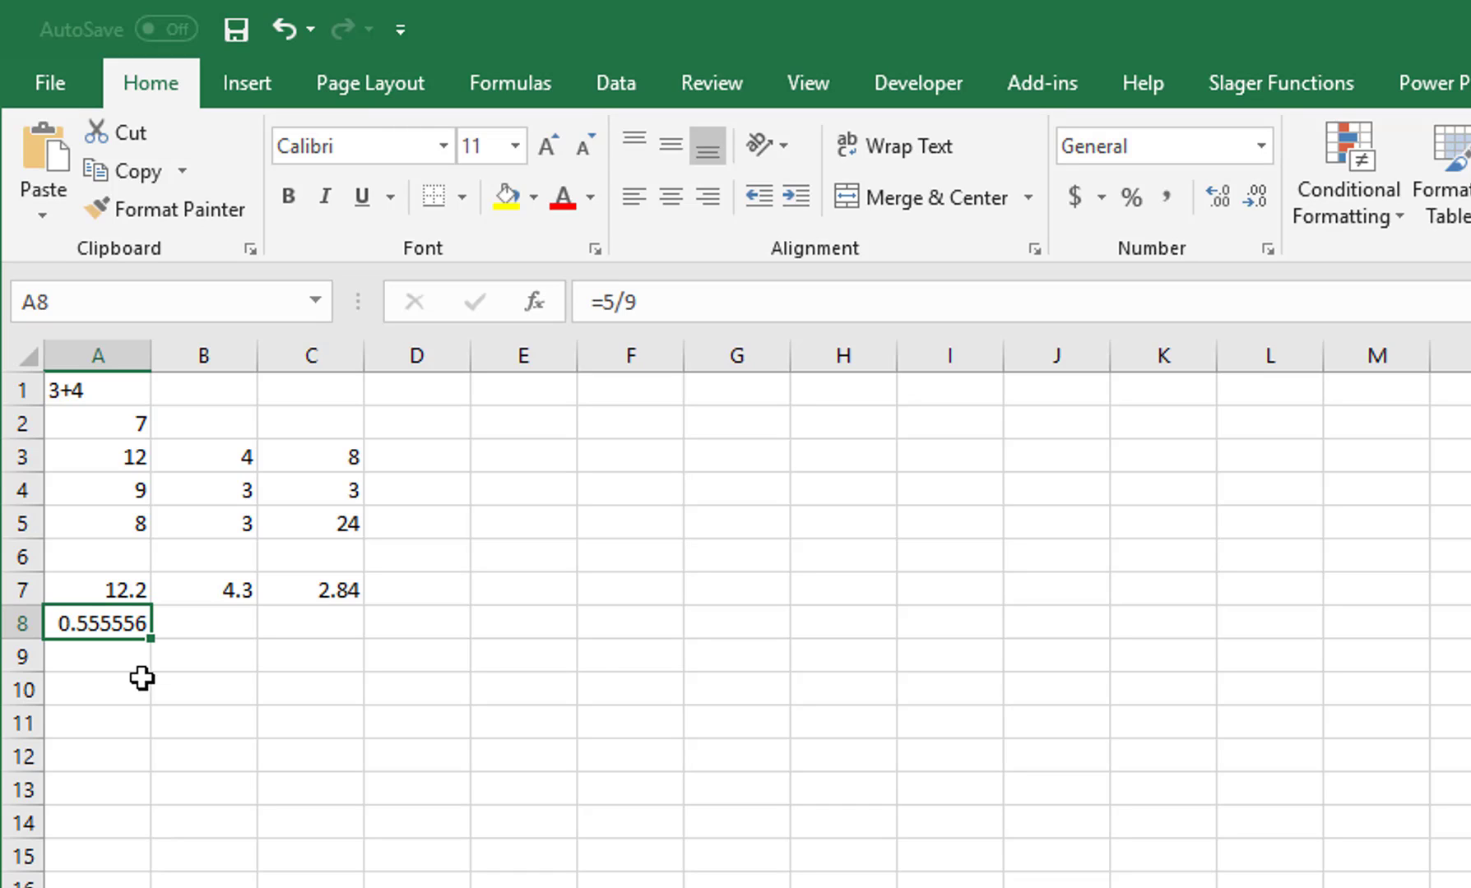
key("Down")
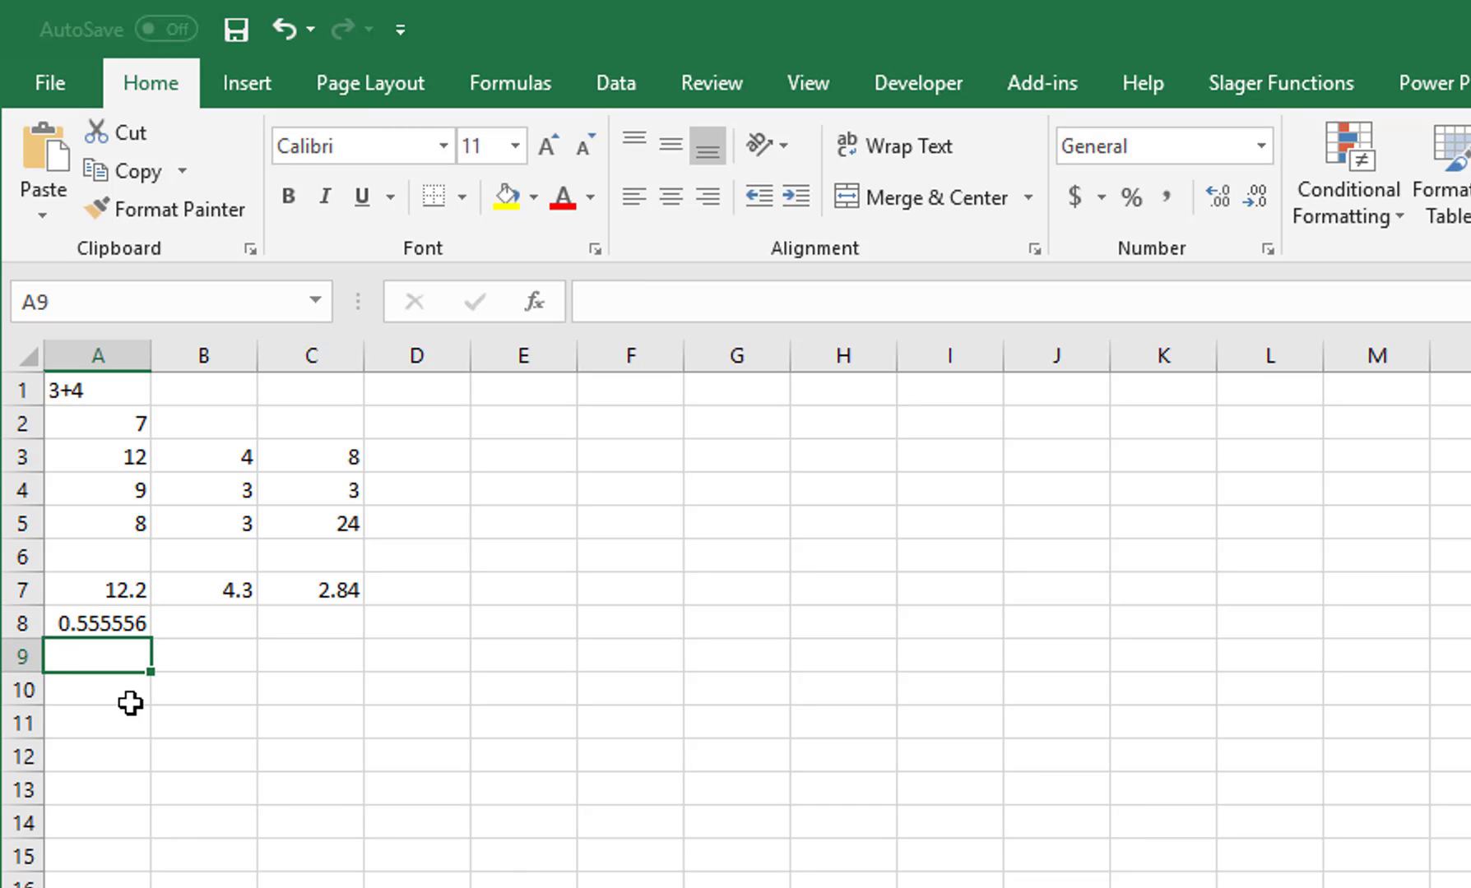
Step: Enter 12 in A9 and the formula =A9*25% in B9, returning 3
type("12")
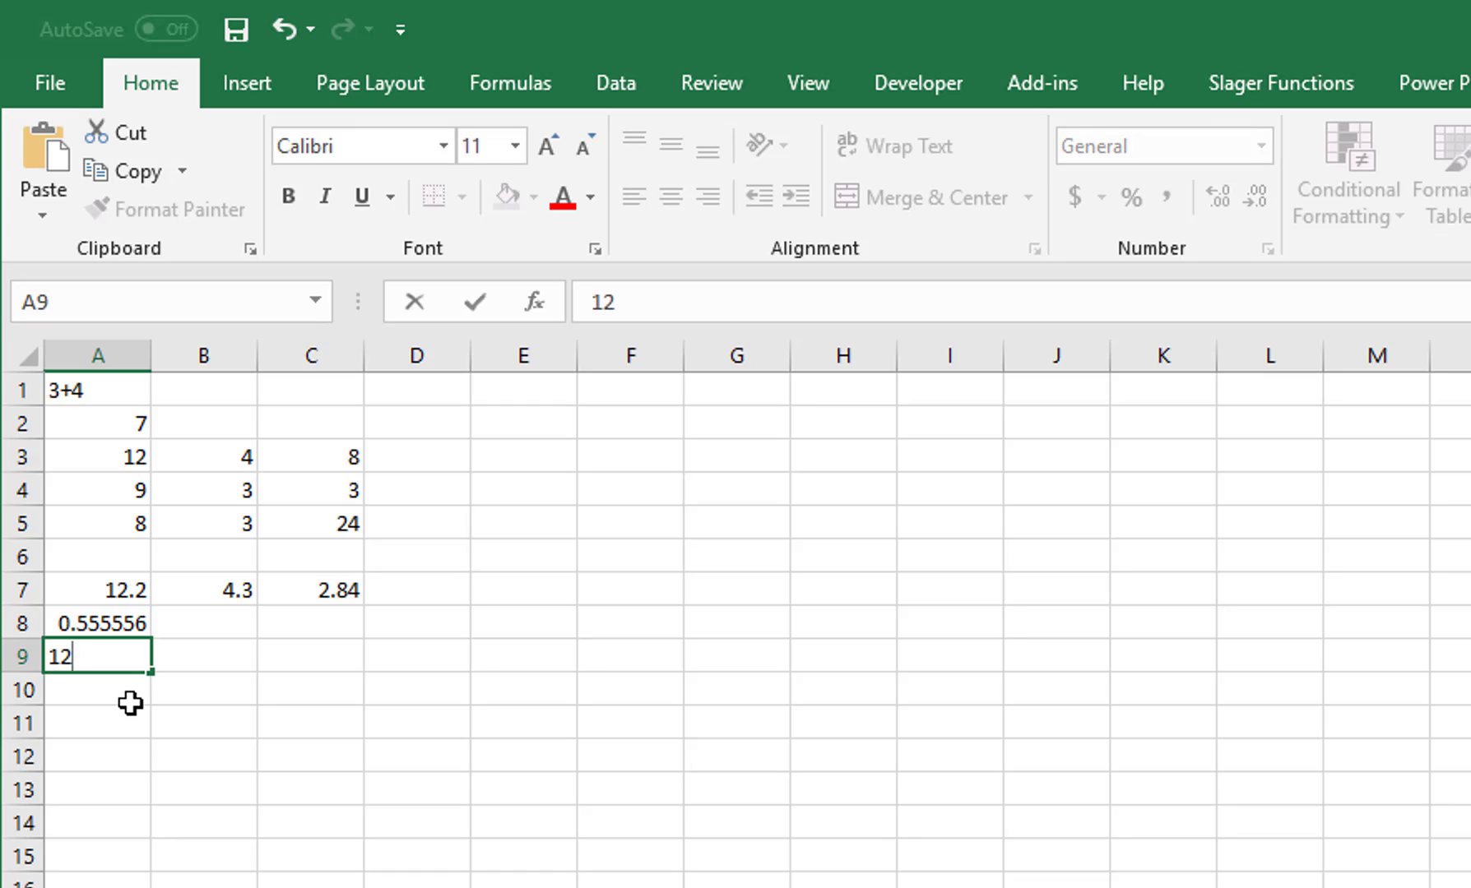
key("Tab")
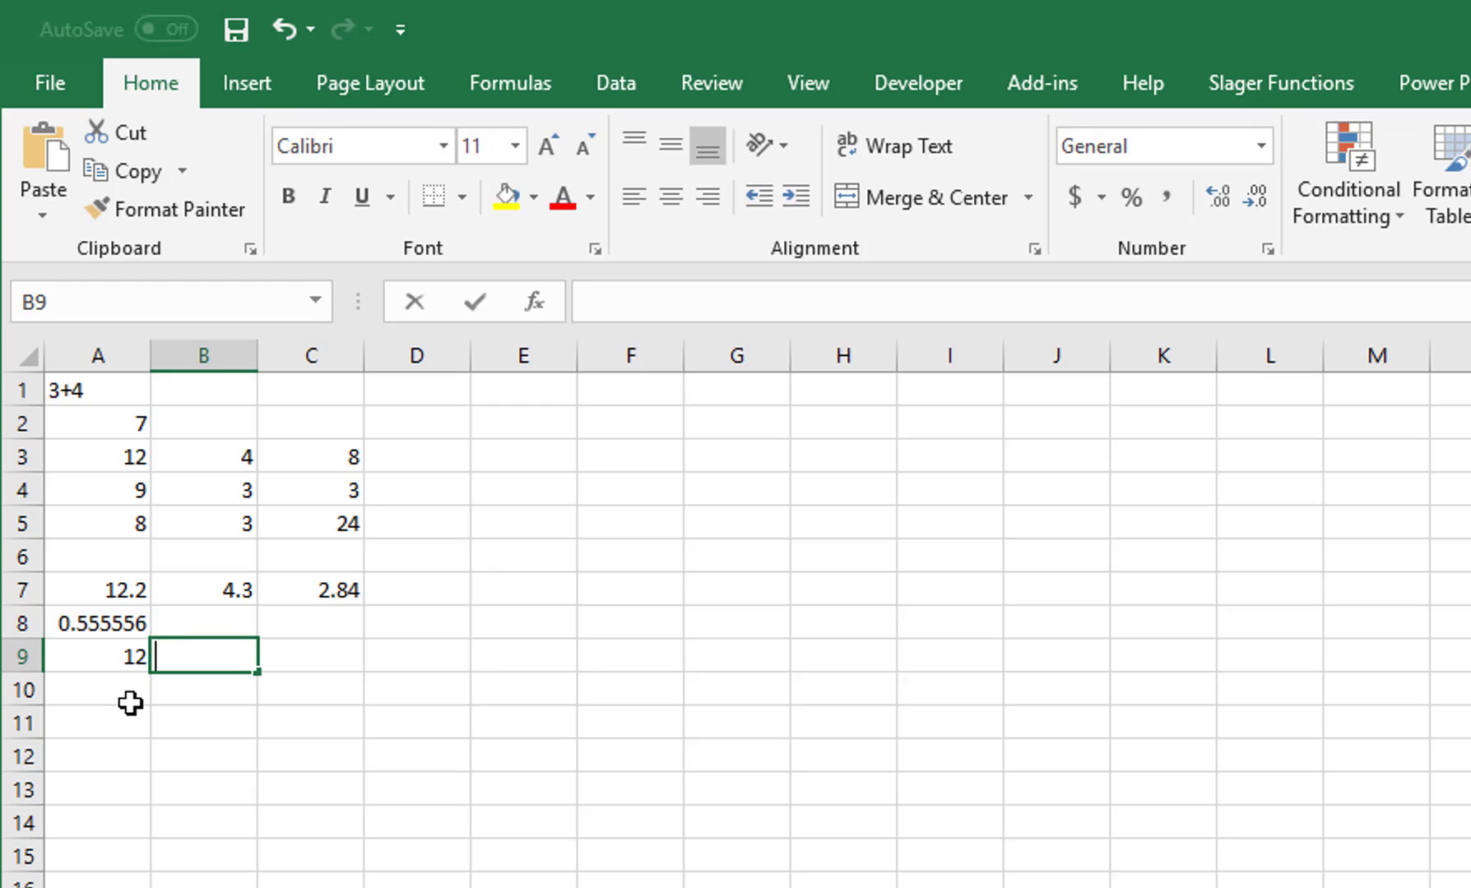
type("=A9")
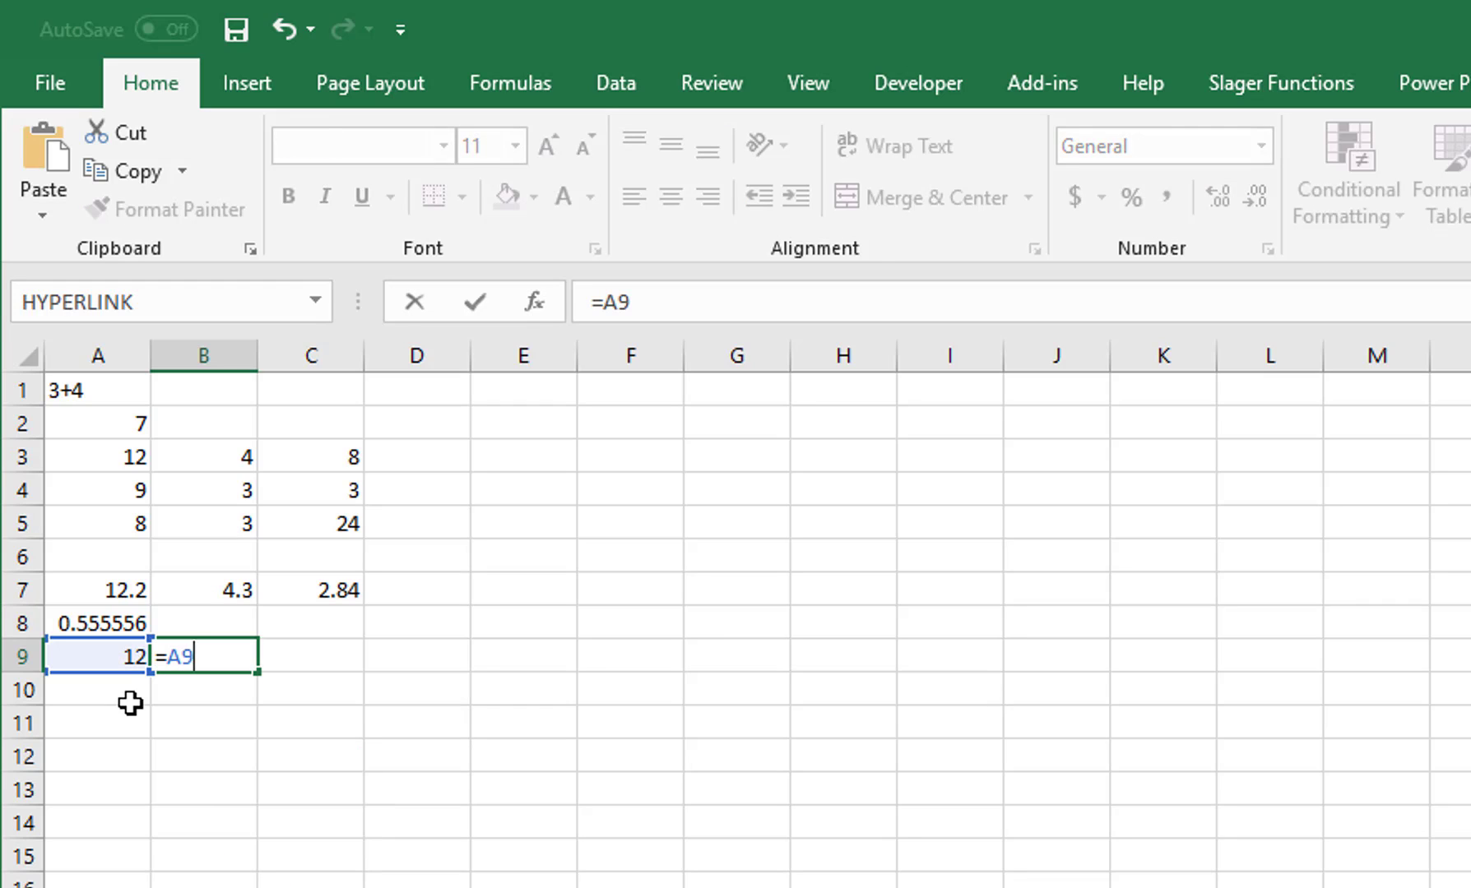
type("*25%")
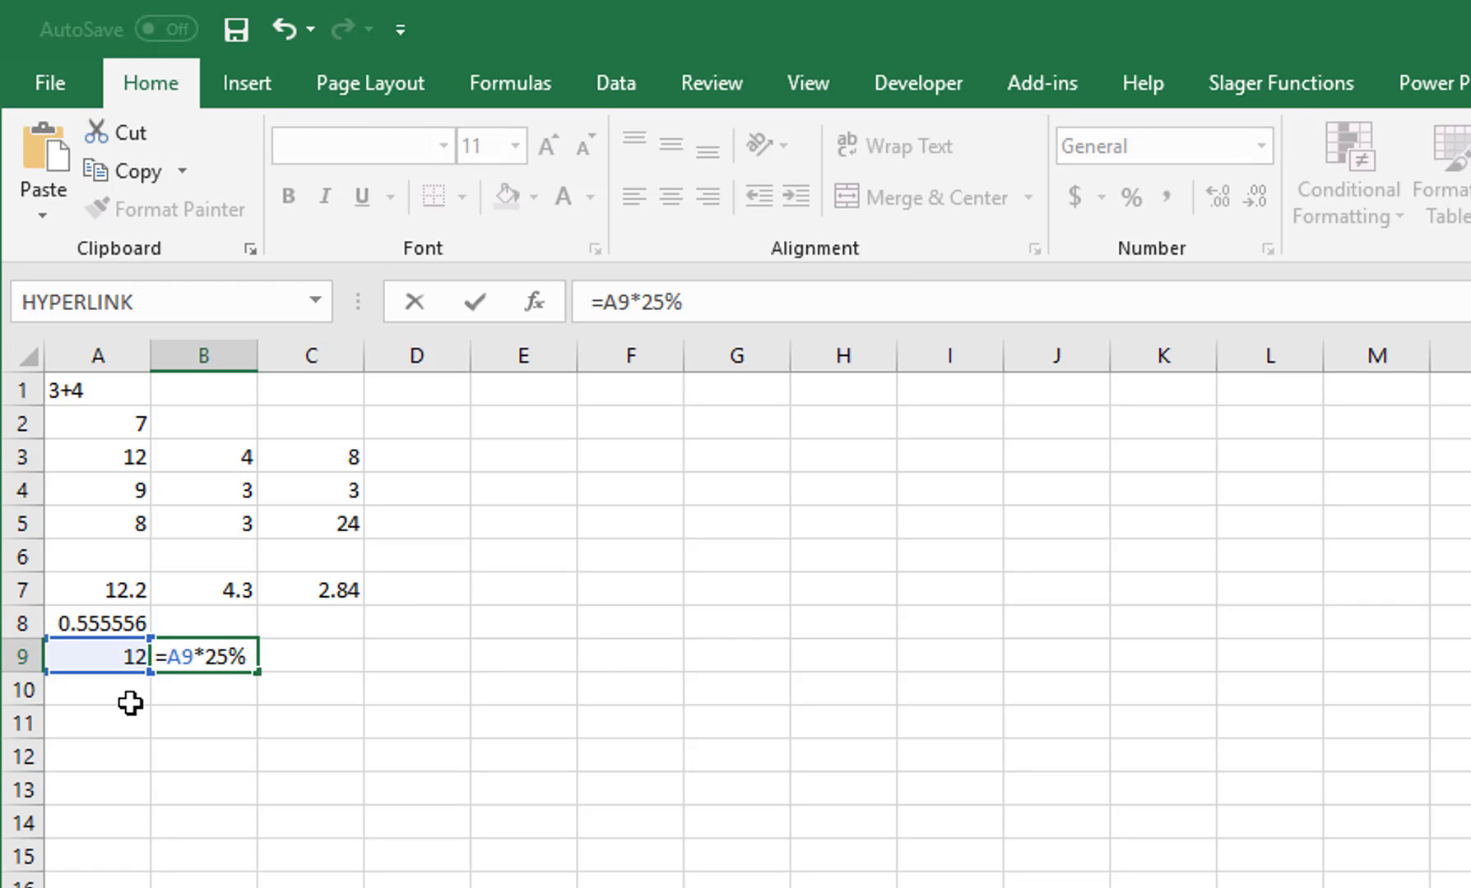
key("ctrl+Return")
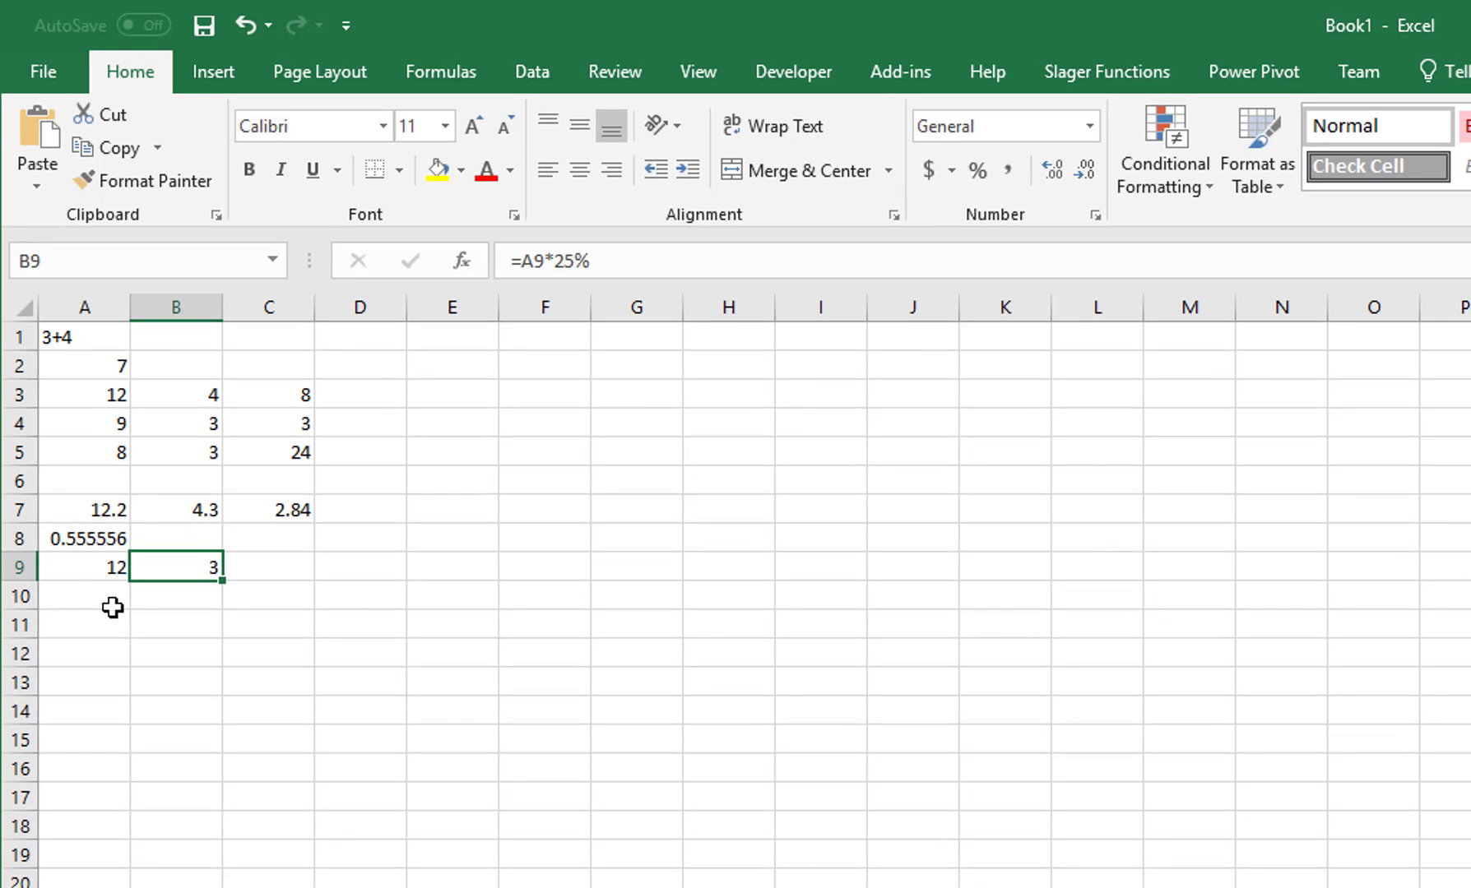
Step: Turn on Show Formulas so cells display formulas like =A3-B3 and =A9*25% instead of results
left_click(451, 73)
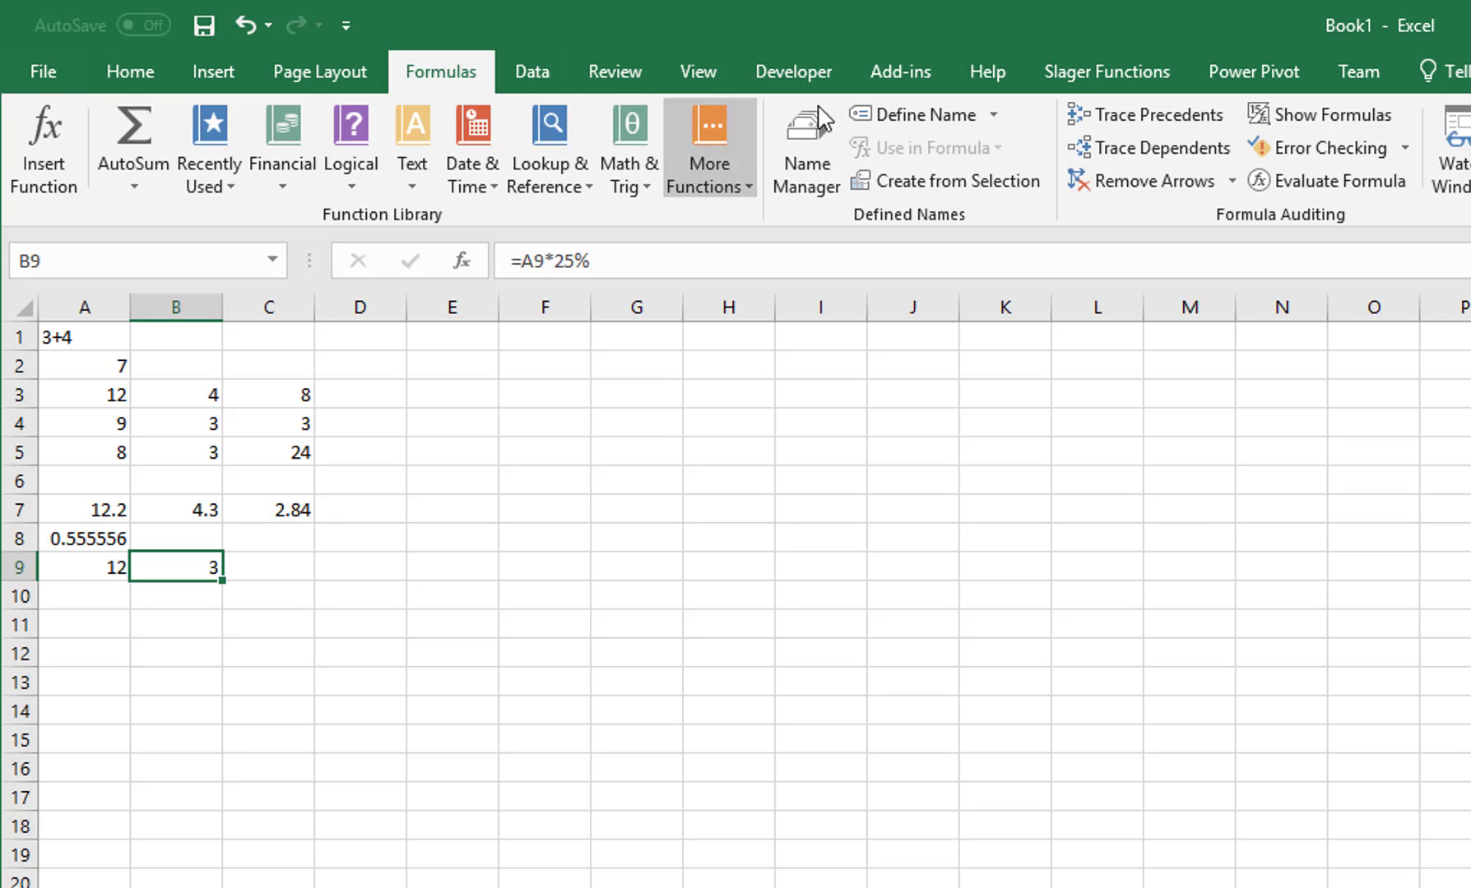
left_click(1296, 119)
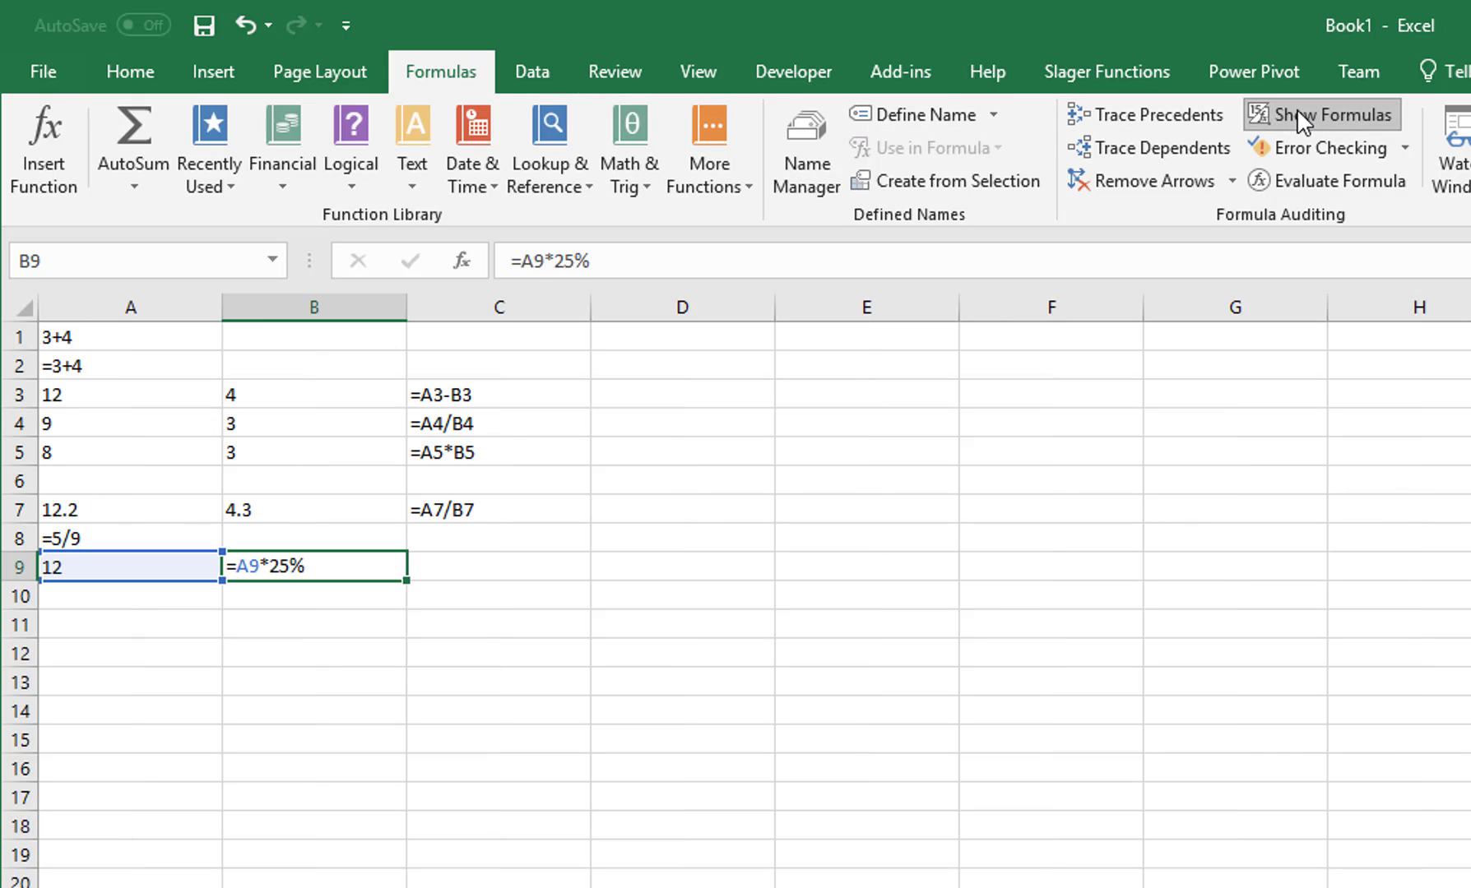
left_click(1296, 107)
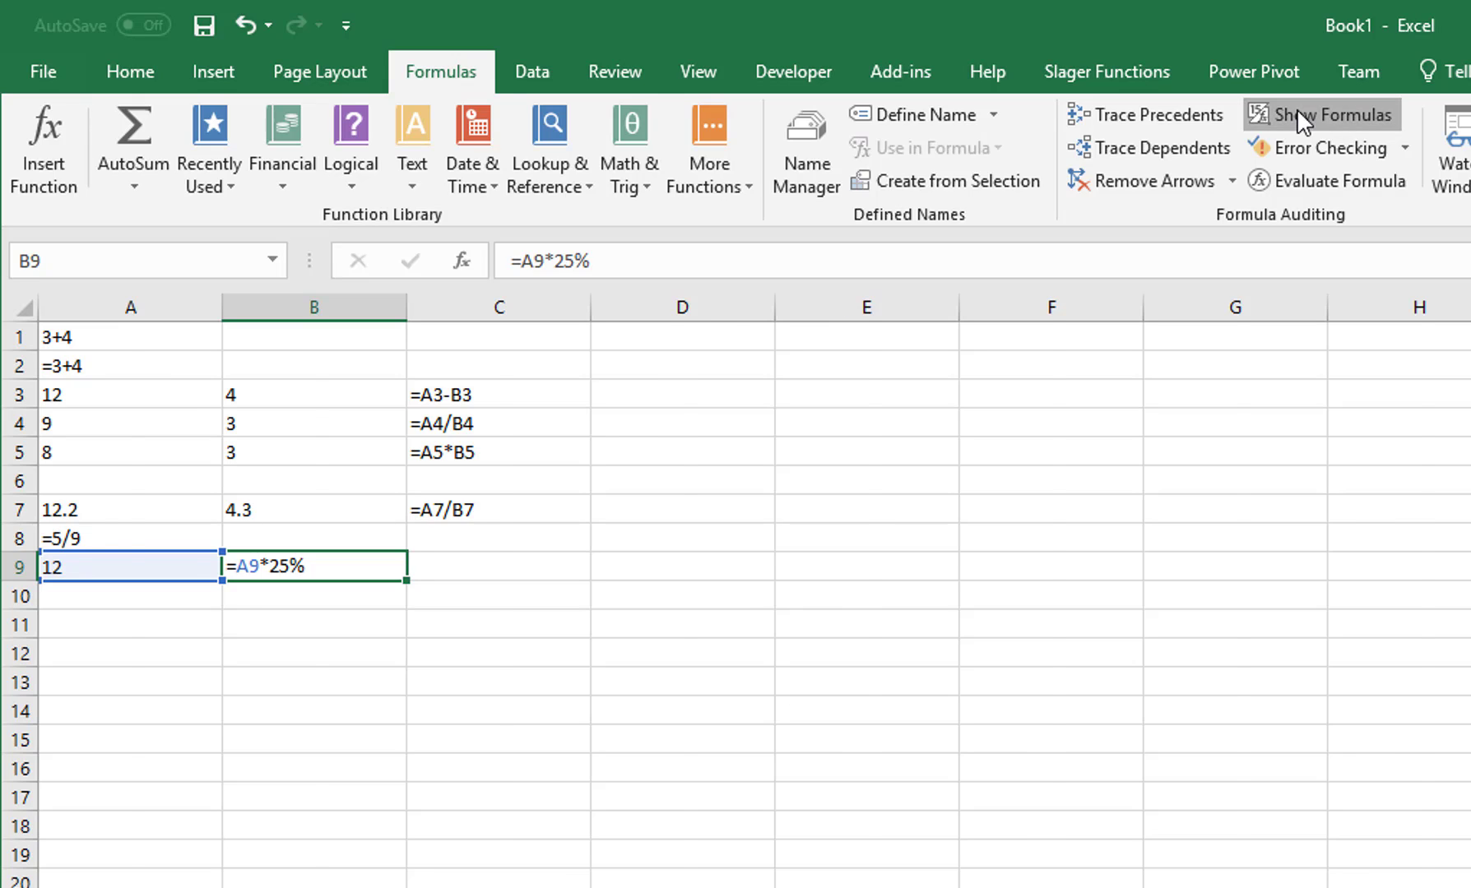